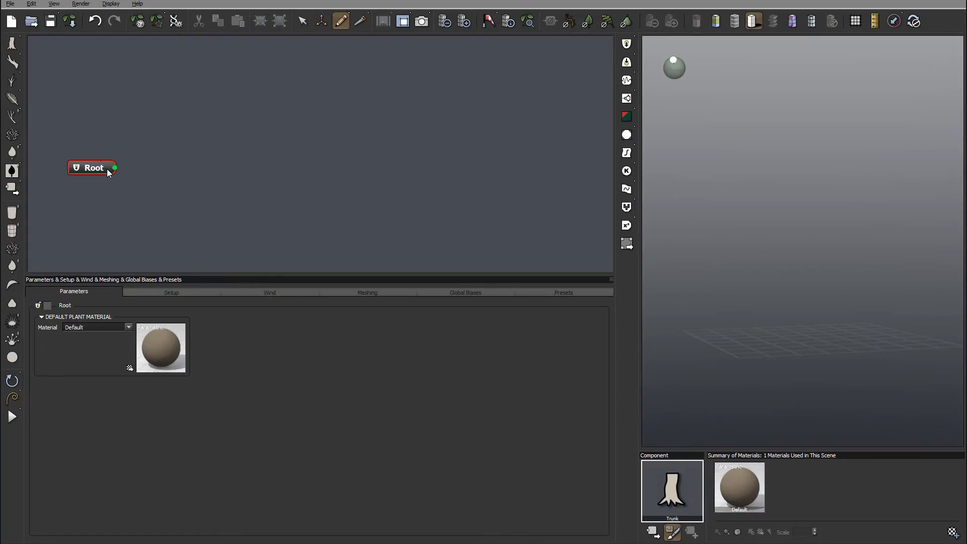
Add a Trunk Segment node to the graph and connect it to the Root node
right_click(172, 144)
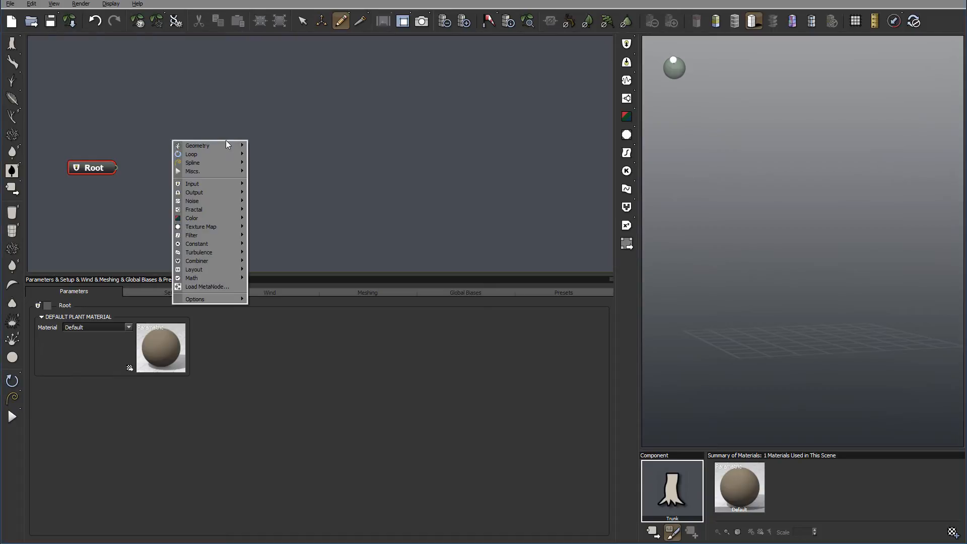
mouse_move(221, 144)
left_click(294, 145)
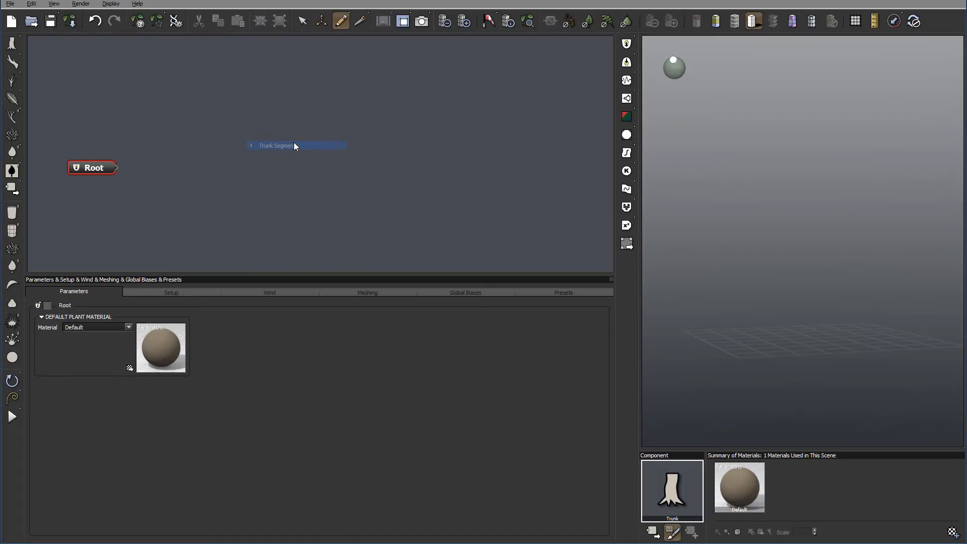
left_click(164, 137)
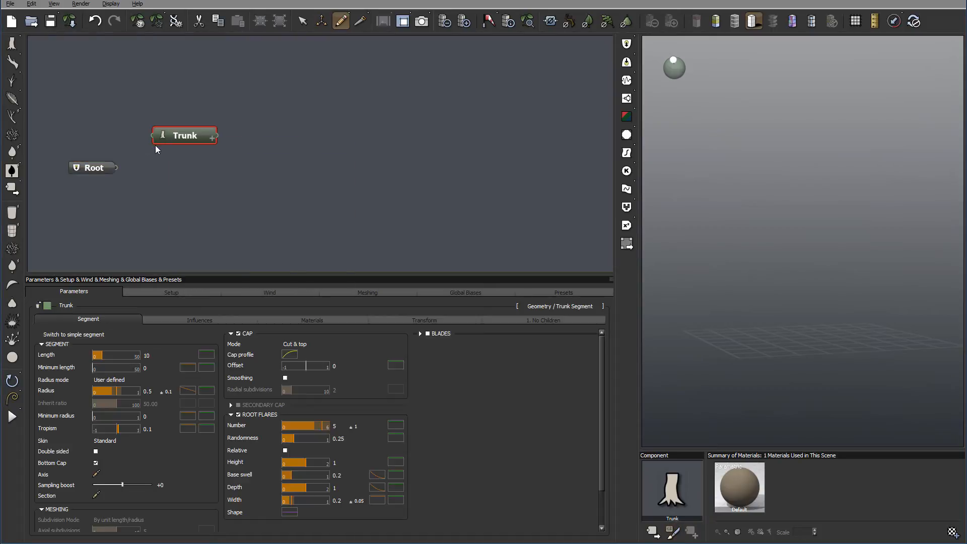
left_click_drag(116, 169, 215, 166)
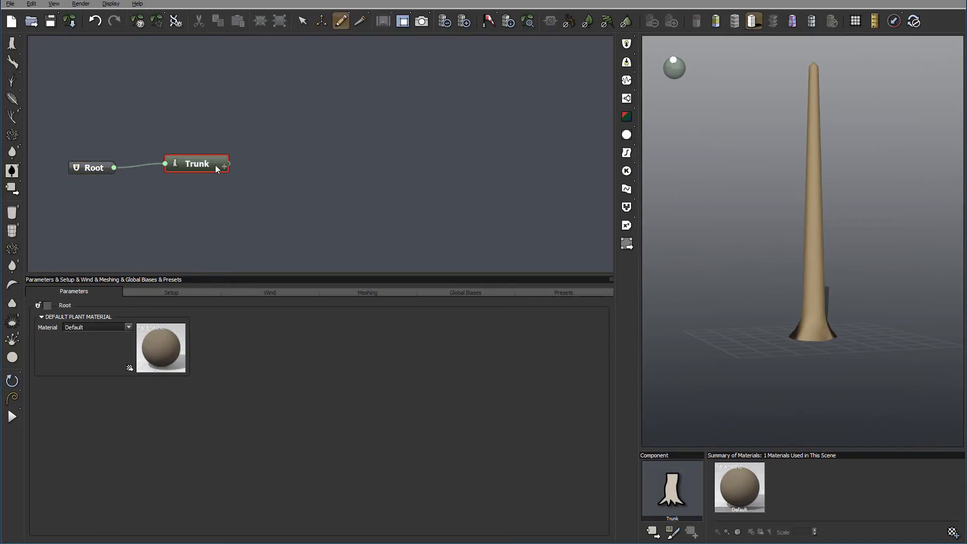
left_click(193, 170)
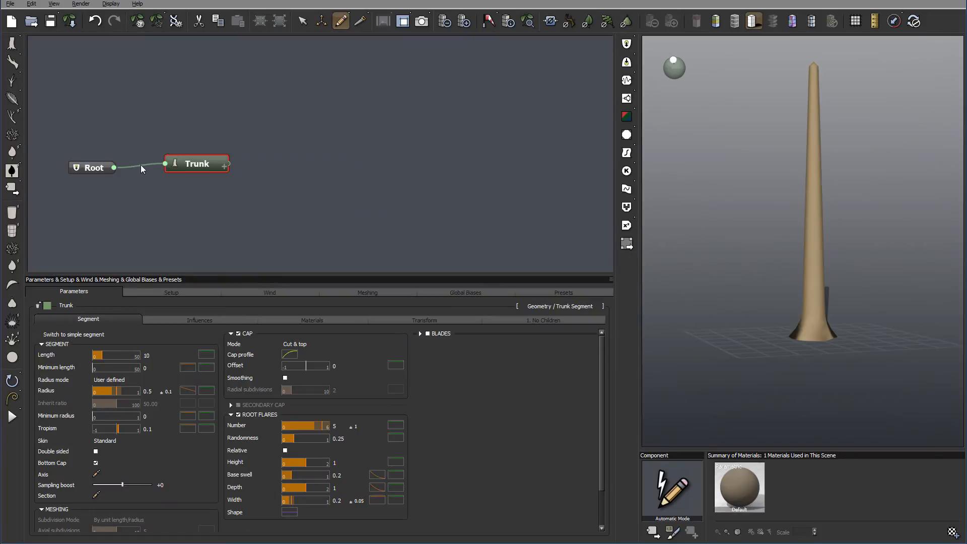
left_click_drag(194, 167, 170, 167)
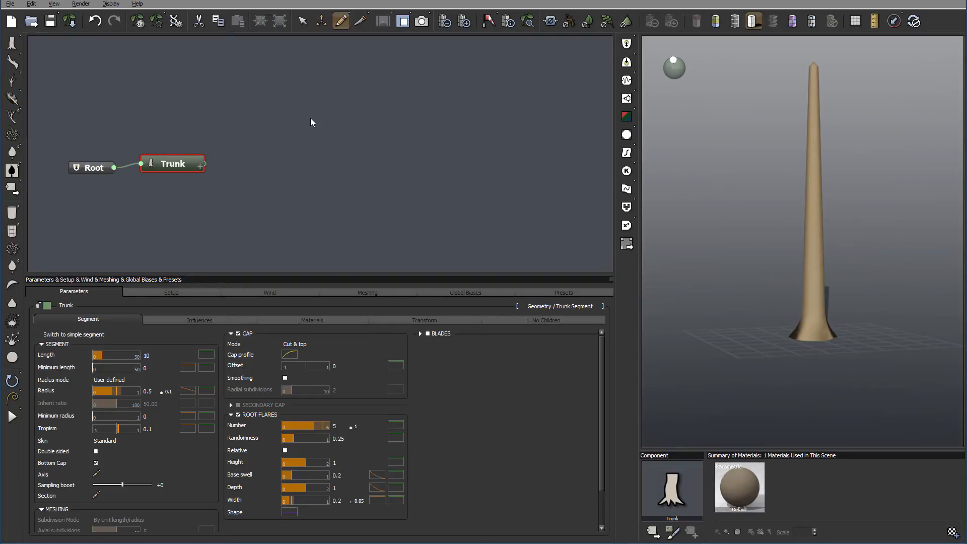
Add a Branch Segment node and connect the Trunk node's output to it
right_click(246, 124)
mouse_move(302, 126)
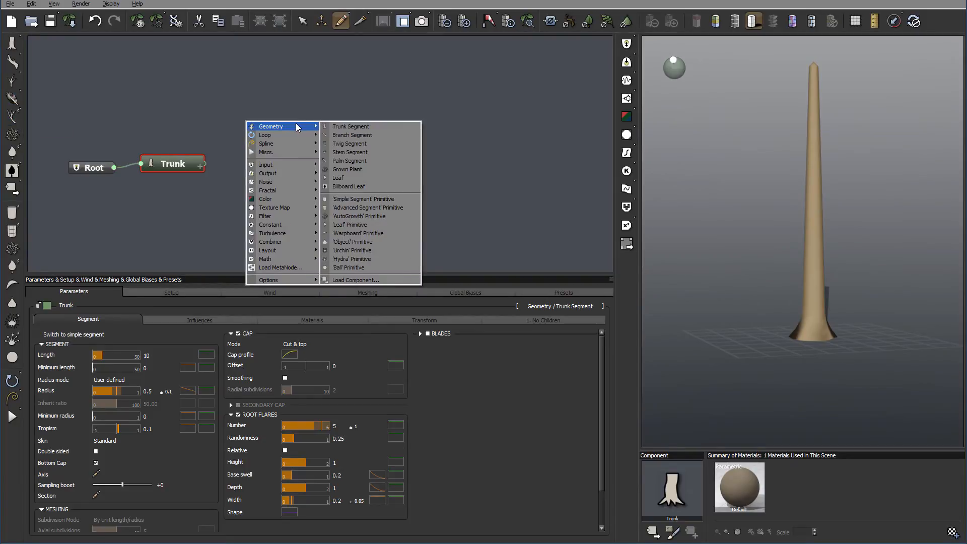
left_click(388, 134)
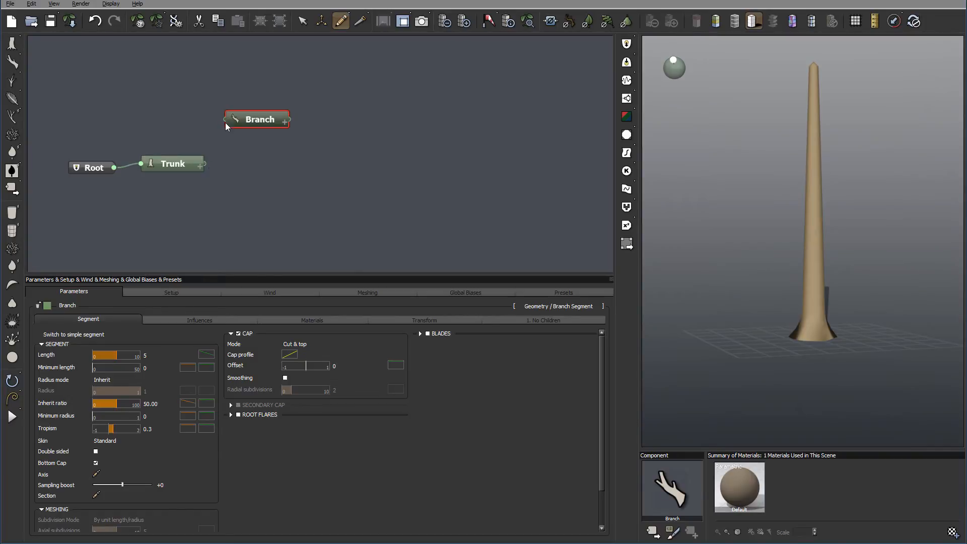
left_click_drag(203, 164, 269, 162)
left_click(251, 132)
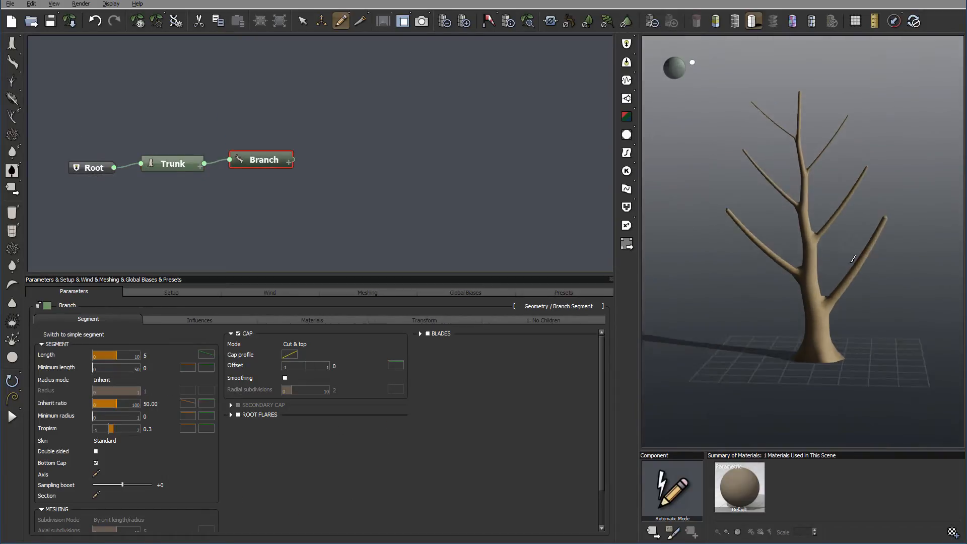
Add a Twig Segment node and connect the Branch node to its Input 0
right_click(340, 154)
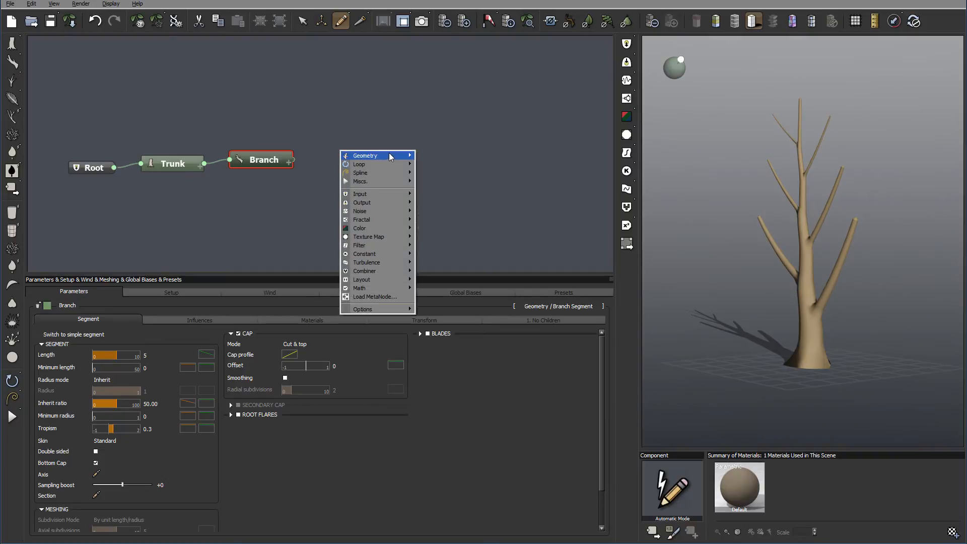
mouse_move(391, 157)
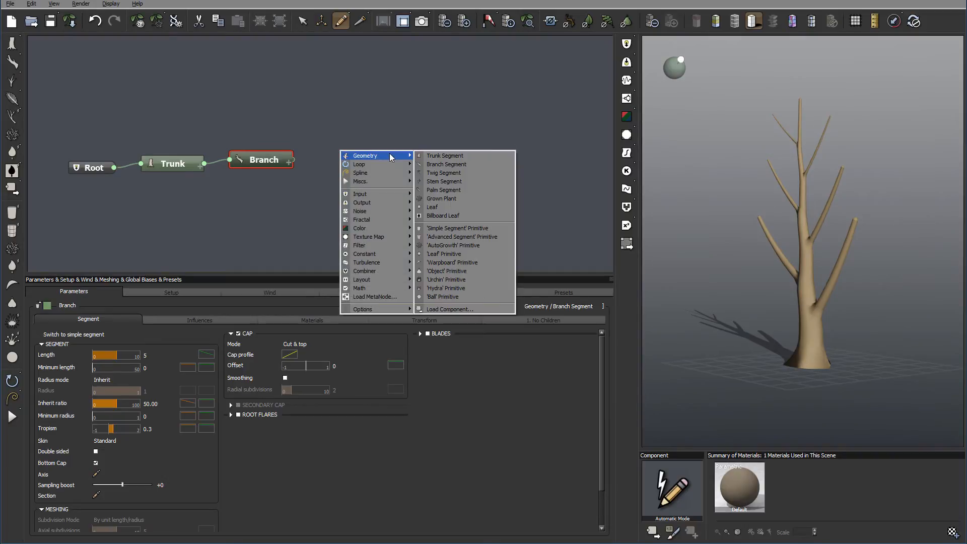
left_click(464, 174)
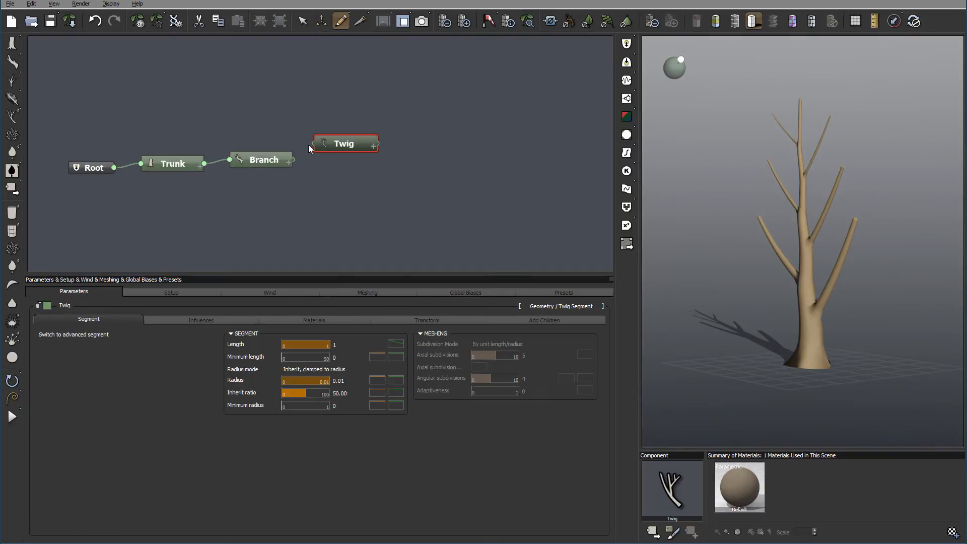
left_click(289, 161)
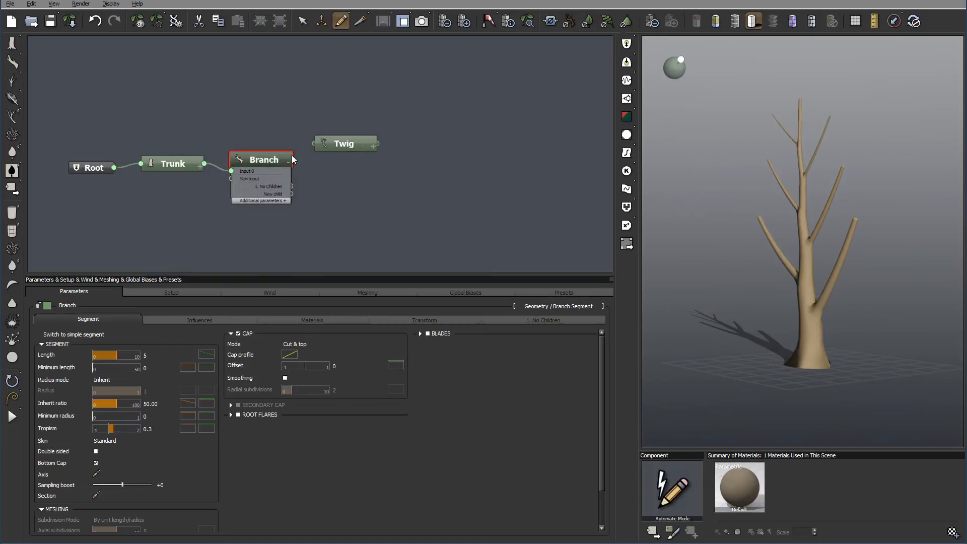
left_click_drag(291, 162, 318, 146)
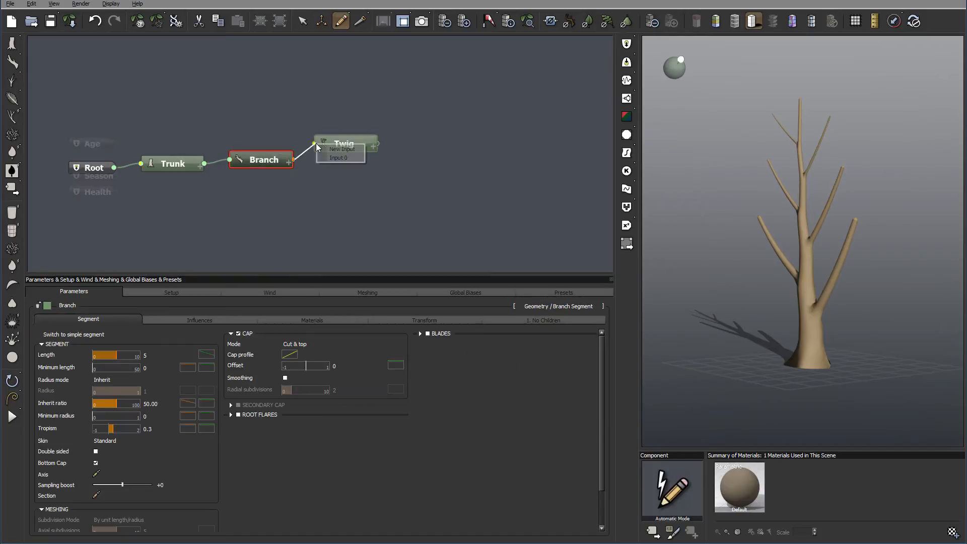
left_click(346, 158)
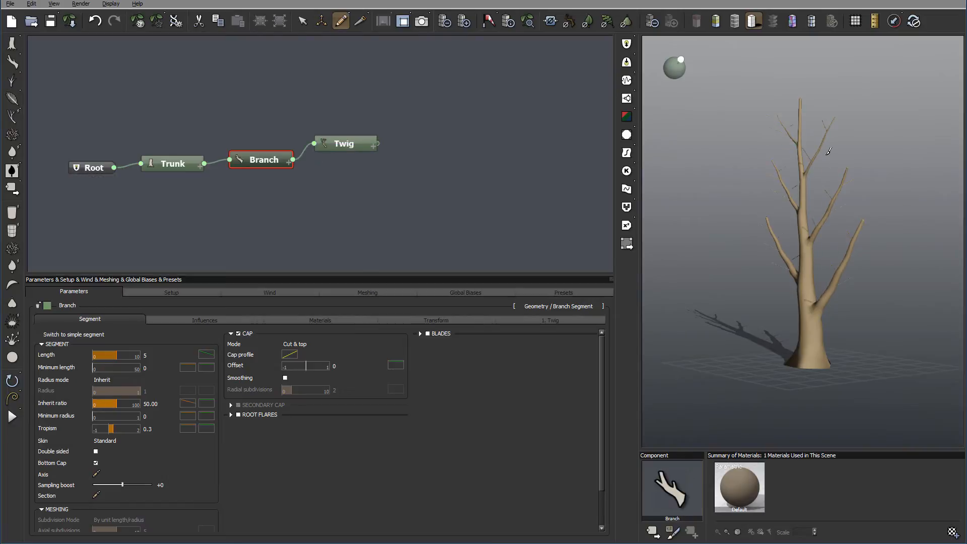
Add a Leaf node and connect the Twig node to its Input 0
right_click(427, 134)
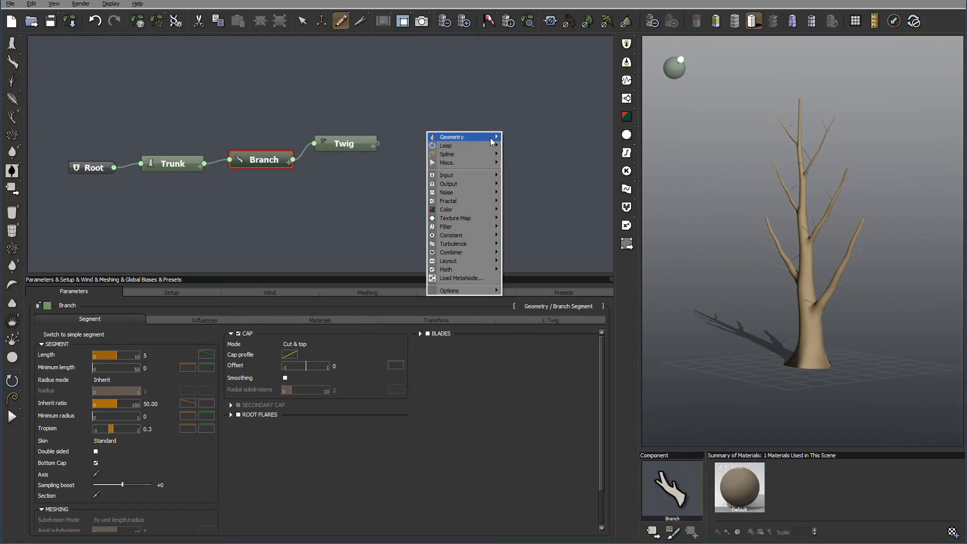
mouse_move(458, 136)
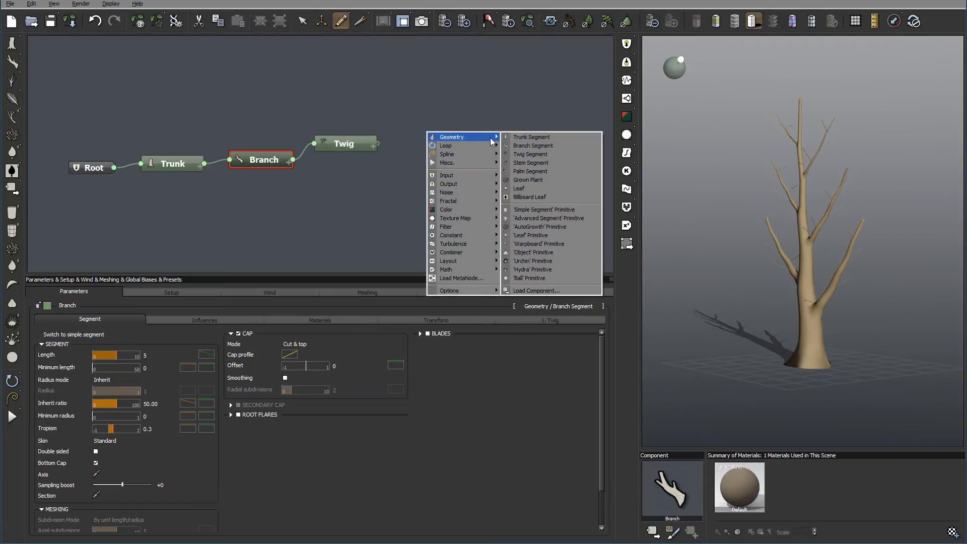
left_click(570, 189)
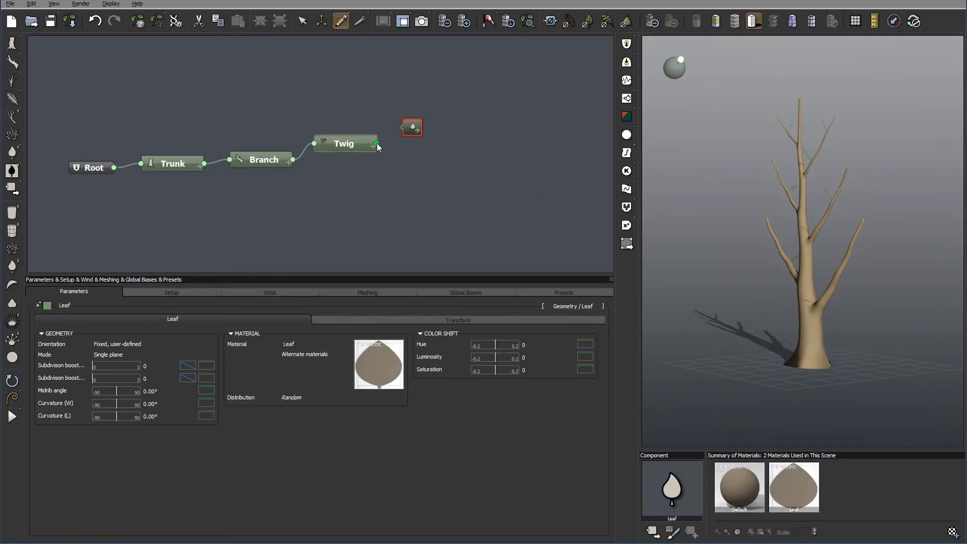
left_click_drag(377, 144, 406, 129)
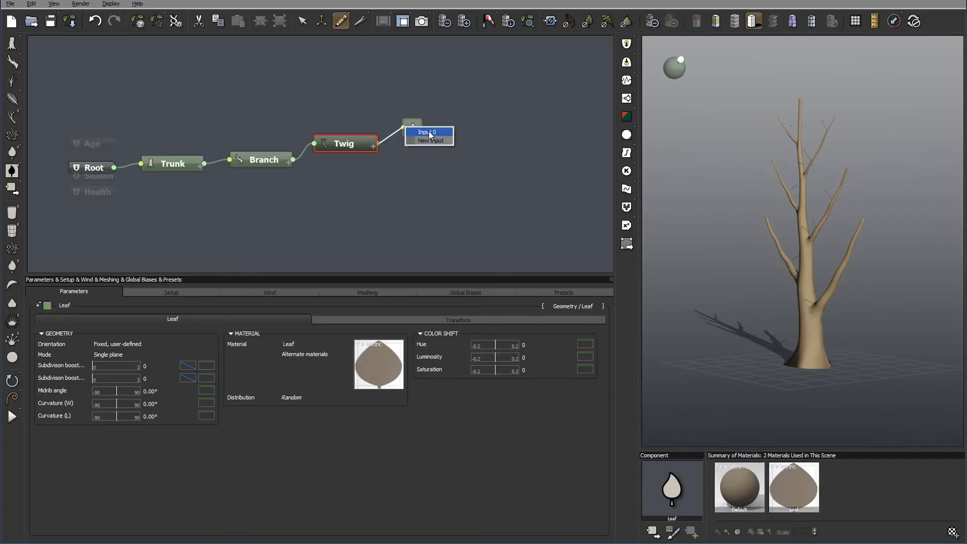
left_click(429, 133)
right_click_drag(902, 236, 961, 240)
Move the Root and Trunk nodes upward in the graph, checking the Root's plant setup settings in between
left_click_drag(90, 168, 83, 145)
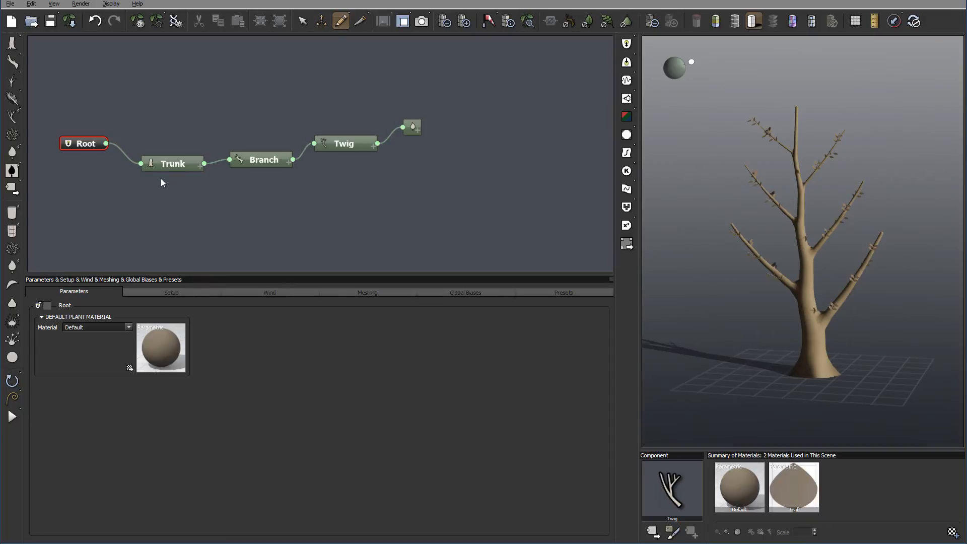
left_click(160, 293)
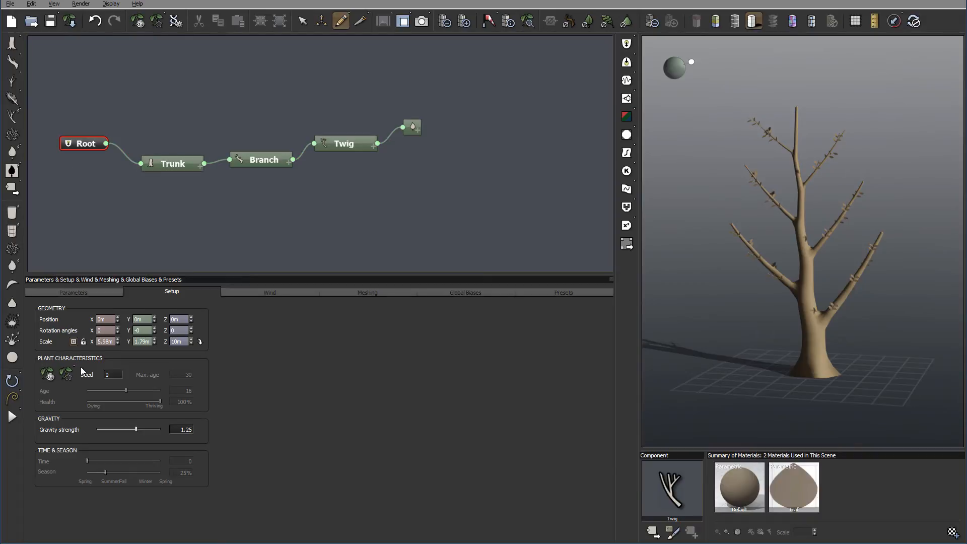
left_click_drag(168, 164, 168, 148)
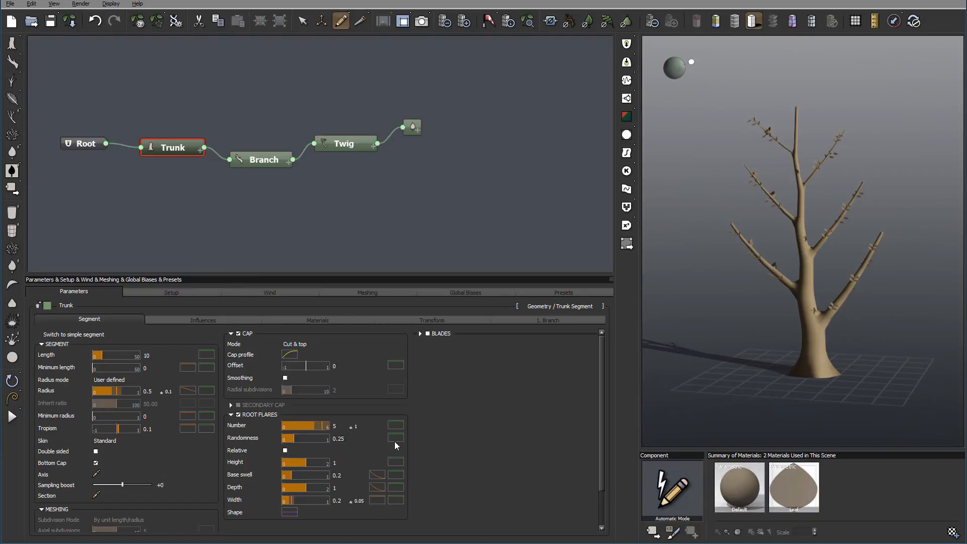
Set the trunk's root flares to a depth of 1.25, a width of 0.24 and a base swell of 0.08
left_click_drag(304, 487, 310, 485)
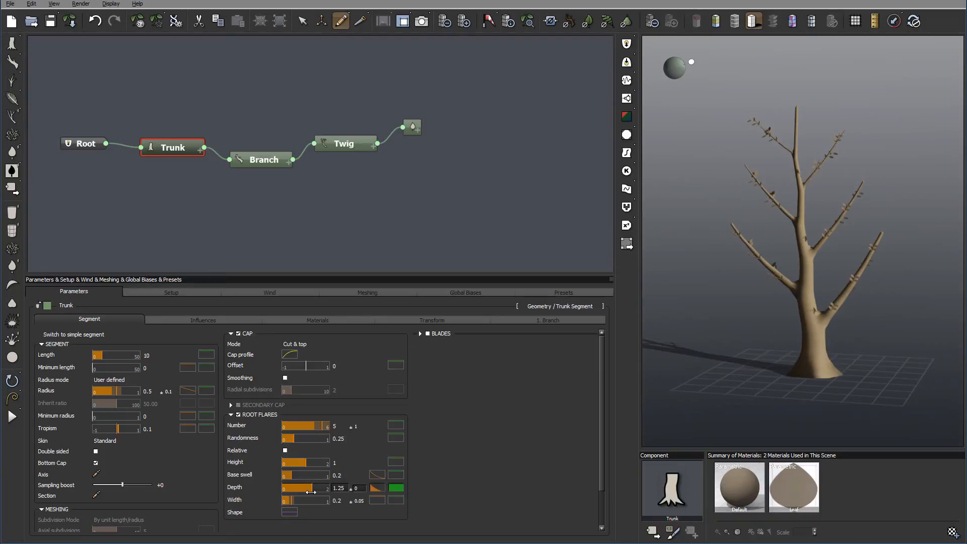
left_click_drag(299, 501, 300, 500)
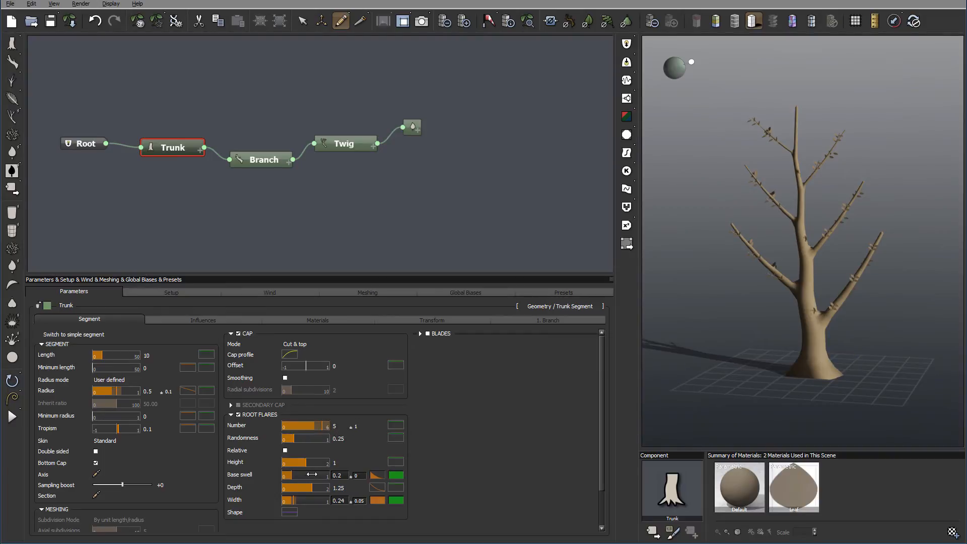
left_click_drag(312, 474, 306, 474)
Set the root flares' height to 0.54, base swell to 0.02 and depth to 1.77
right_click_drag(856, 362, 917, 364)
scroll(821, 385, "up", 4)
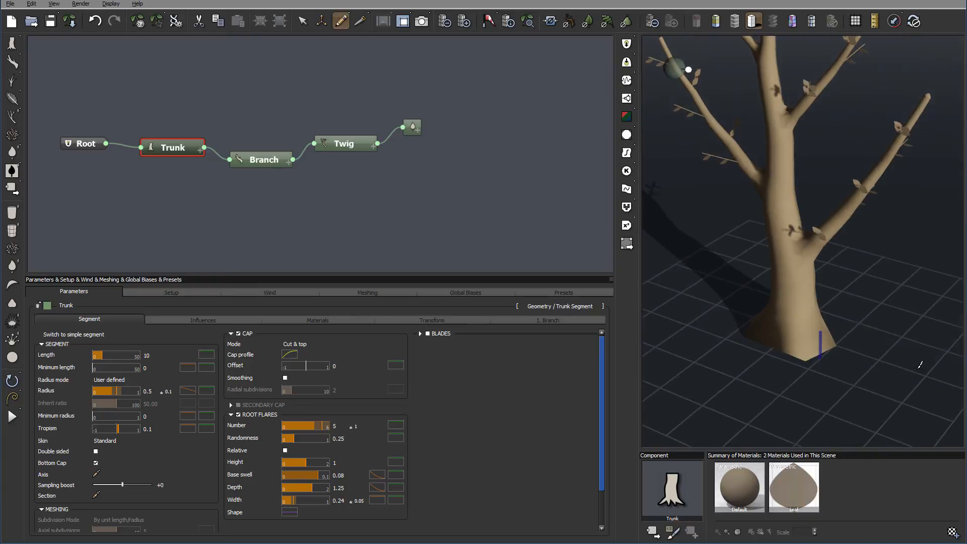
scroll(831, 360, "up", 3)
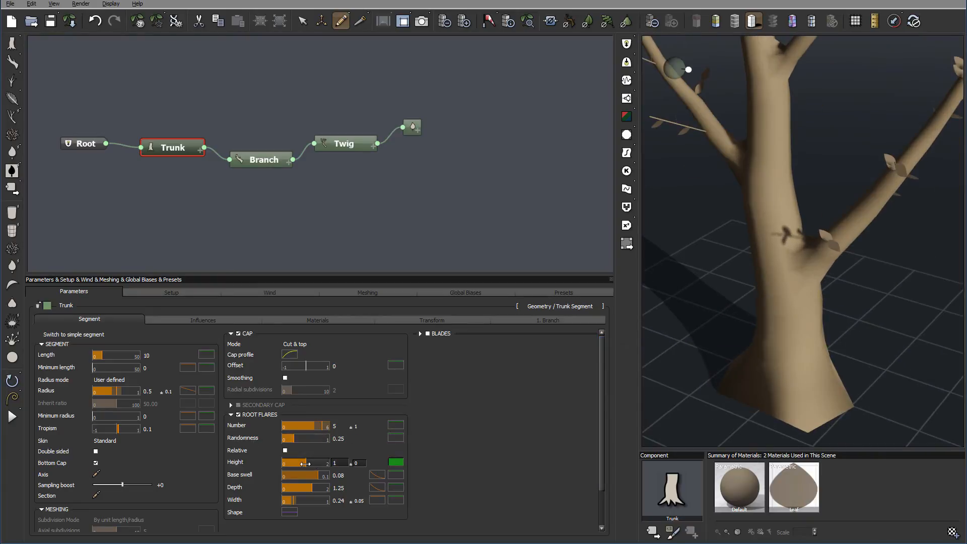
mouse_move(306, 462)
left_mouse_down()
mouse_move(326, 462)
mouse_move(297, 462)
left_mouse_up()
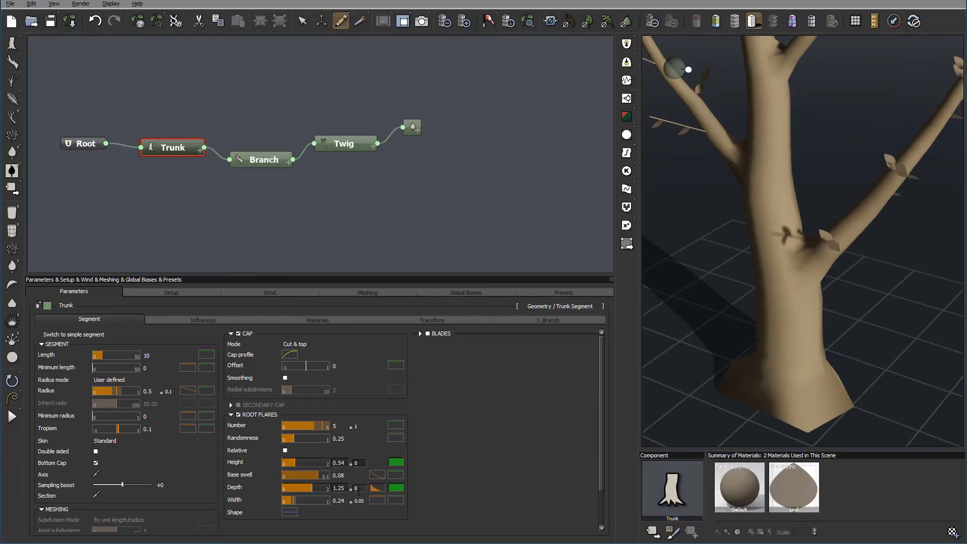
left_click_drag(316, 474, 290, 475)
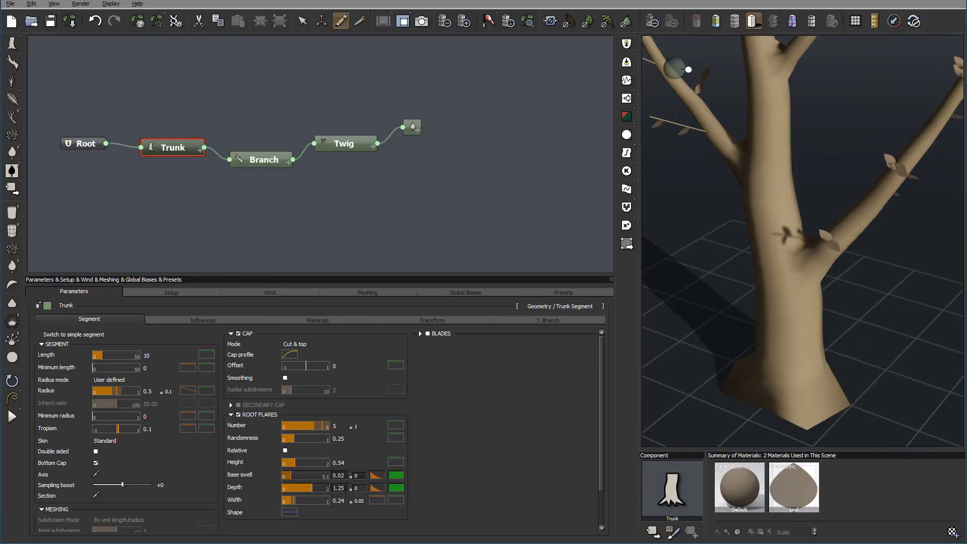
left_click_drag(315, 489, 327, 489)
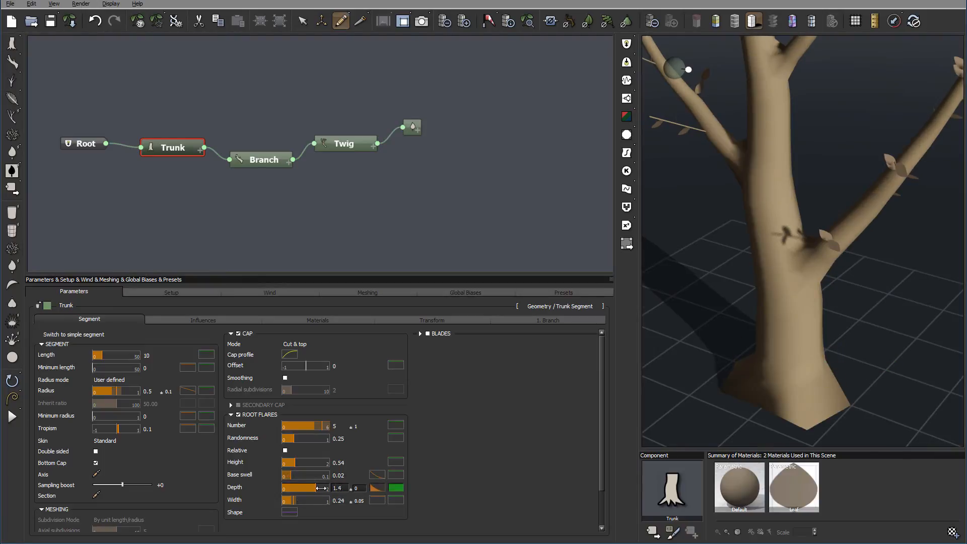
Reduce the root flares' depth to 1.02
right_click_drag(895, 341, 820, 270)
scroll(834, 306, "down", 5)
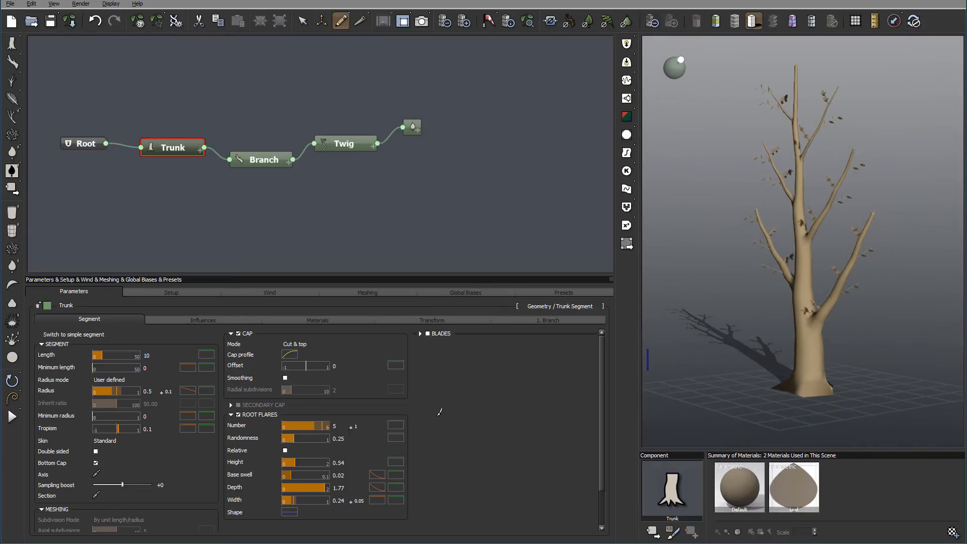
left_click(308, 489)
left_click_drag(309, 489, 305, 489)
Set the trunk segment's length to 8 with a random variation of 1
right_click_drag(735, 355, 829, 324)
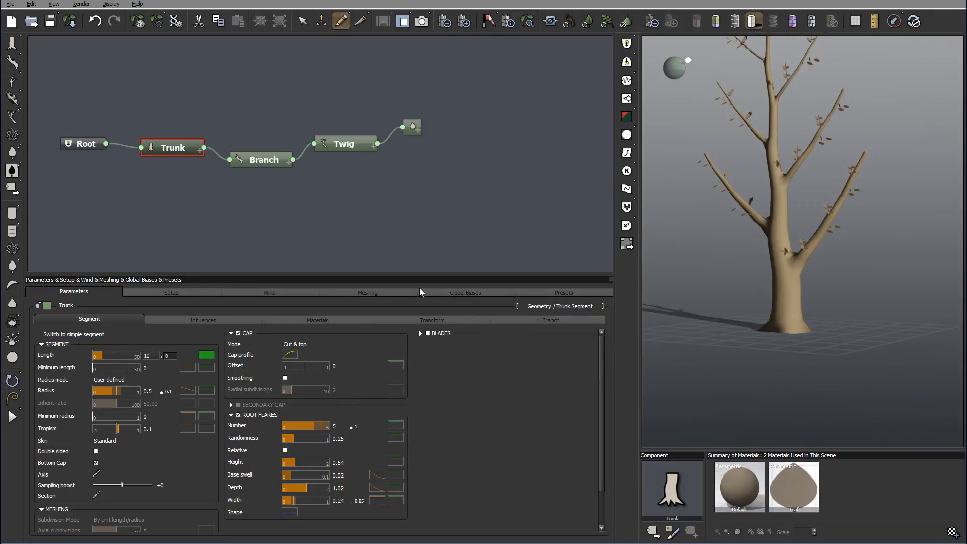
left_click(147, 355)
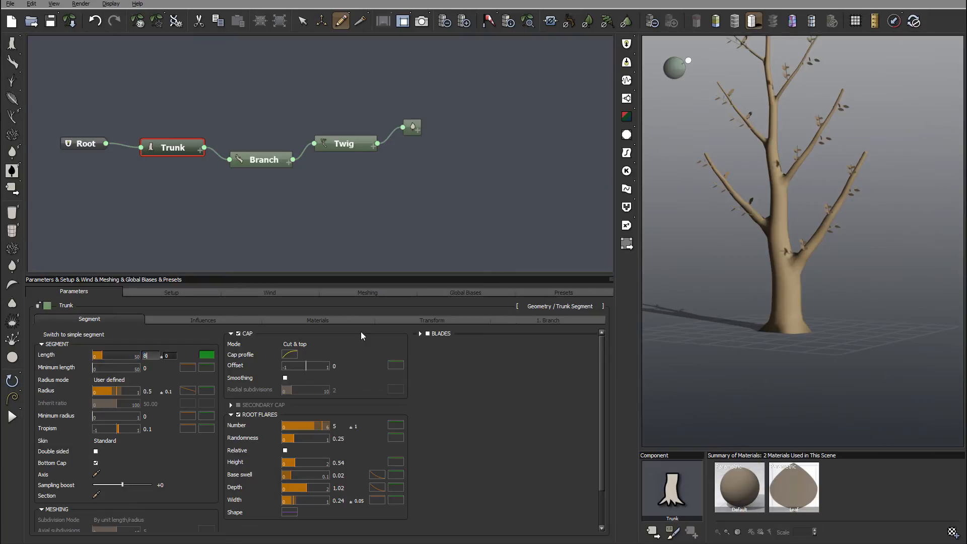
key("Return")
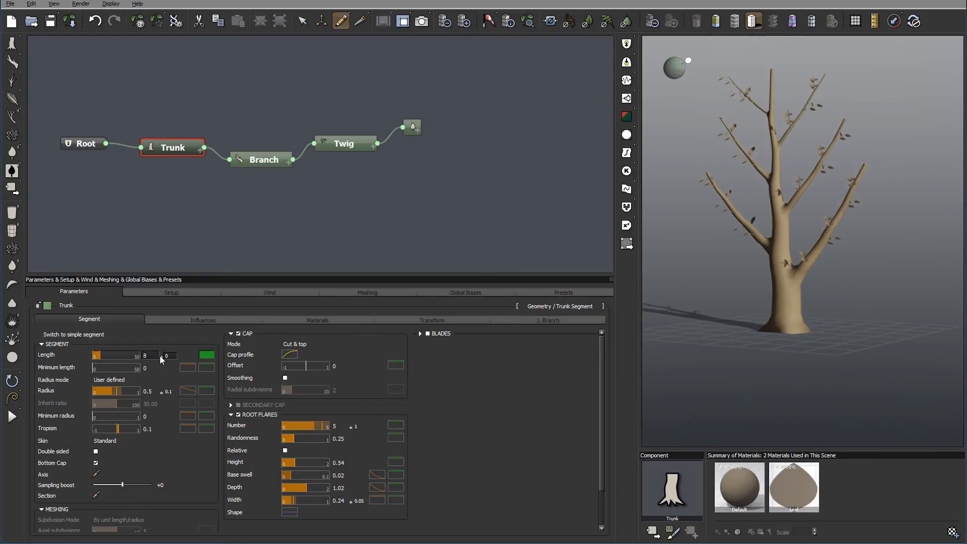
left_click(172, 356)
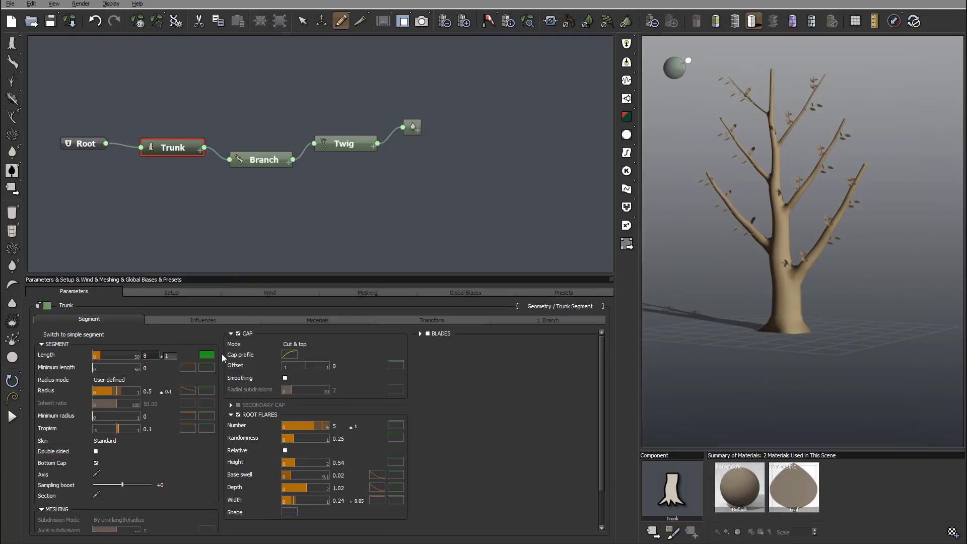
key("Return")
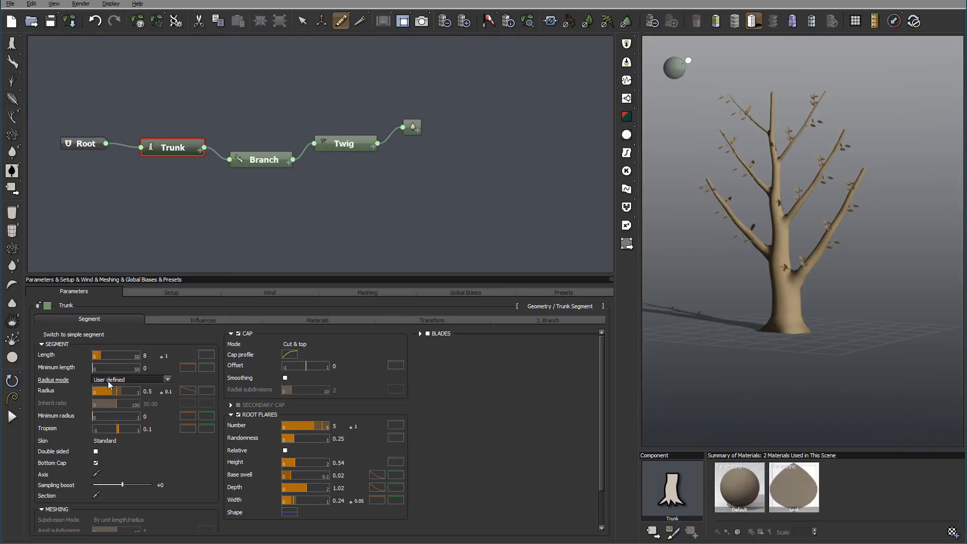
Keep the trunk segment's radius mode as User defined and reduce its radius to 0.33
left_click(157, 381)
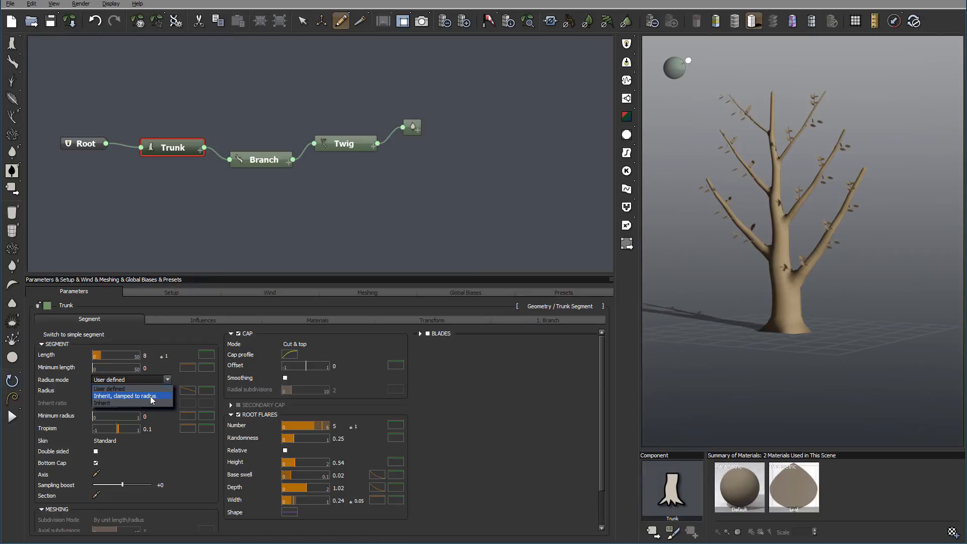
left_click(110, 388)
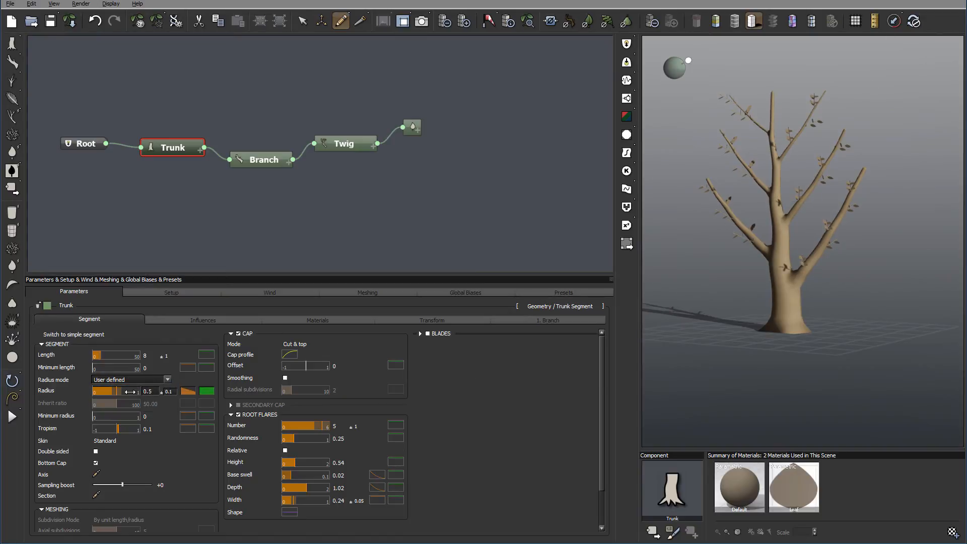
left_click_drag(129, 391, 115, 393)
left_click_drag(116, 394, 122, 394)
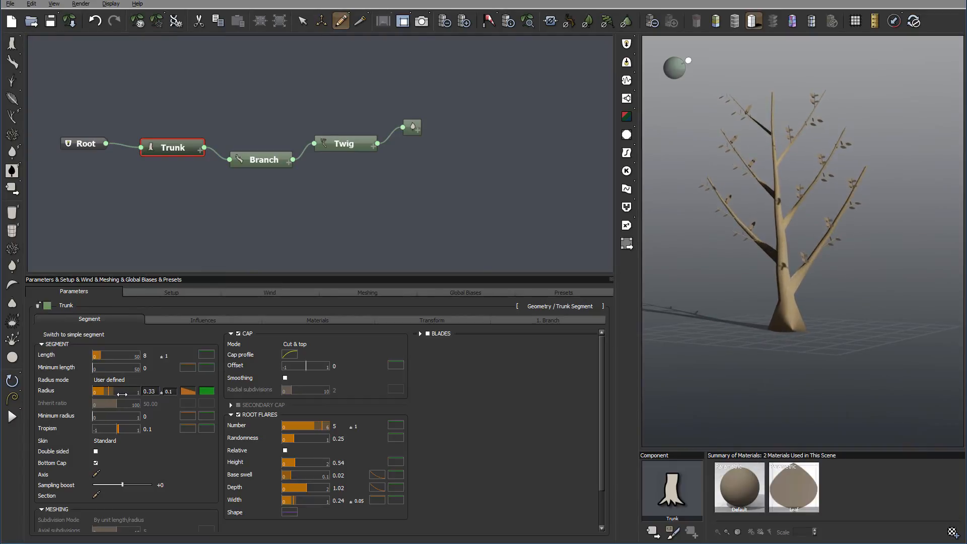
mouse_move(842, 292)
right_mouse_down()
mouse_move(740, 317)
mouse_move(859, 298)
right_mouse_up()
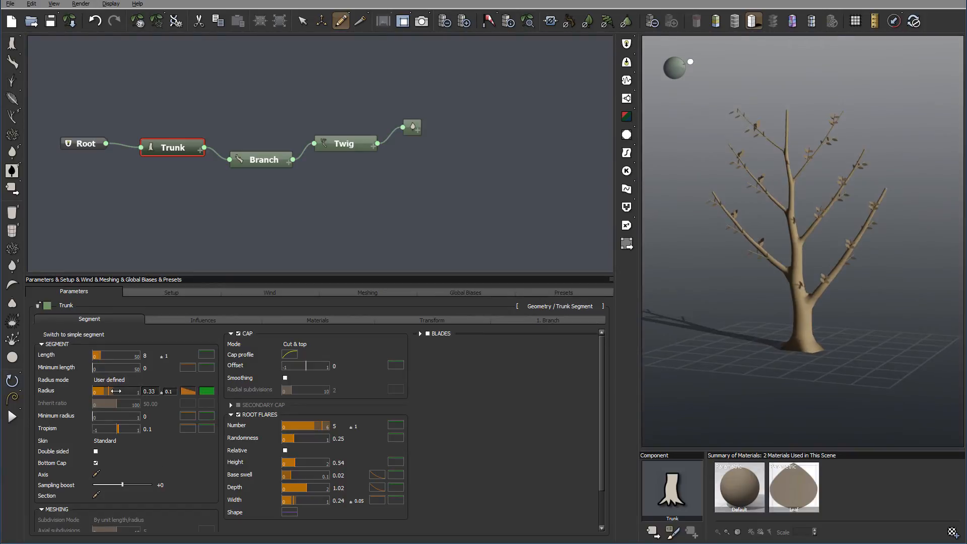
Edit the trunk's radius profile curve so that its end keypoint sits at a value of about 0.11
left_click(186, 393)
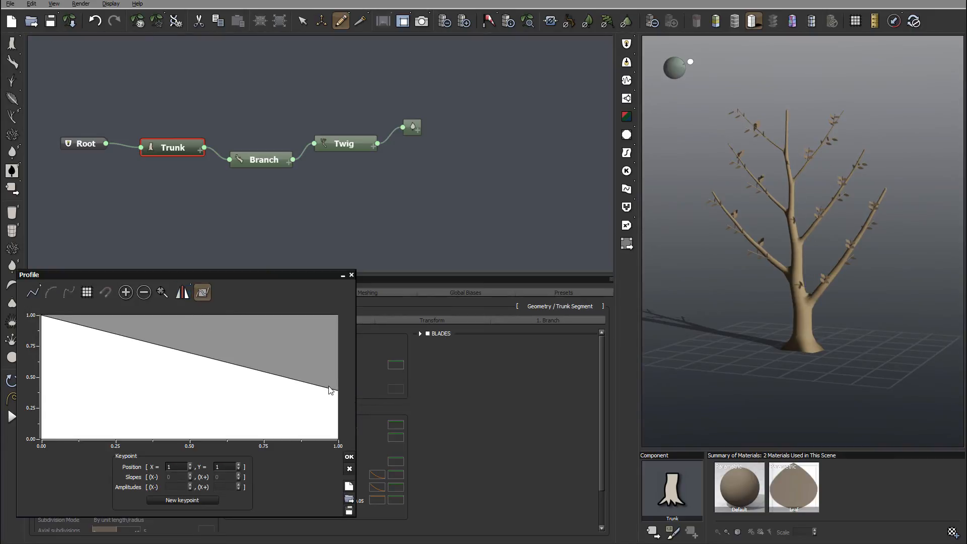
left_click_drag(337, 391, 337, 341)
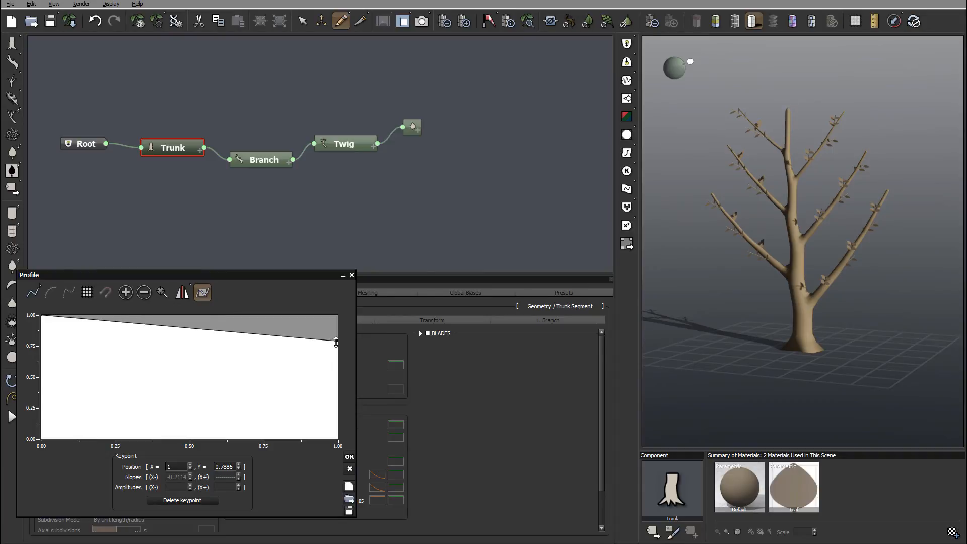
left_click_drag(336, 342, 358, 431)
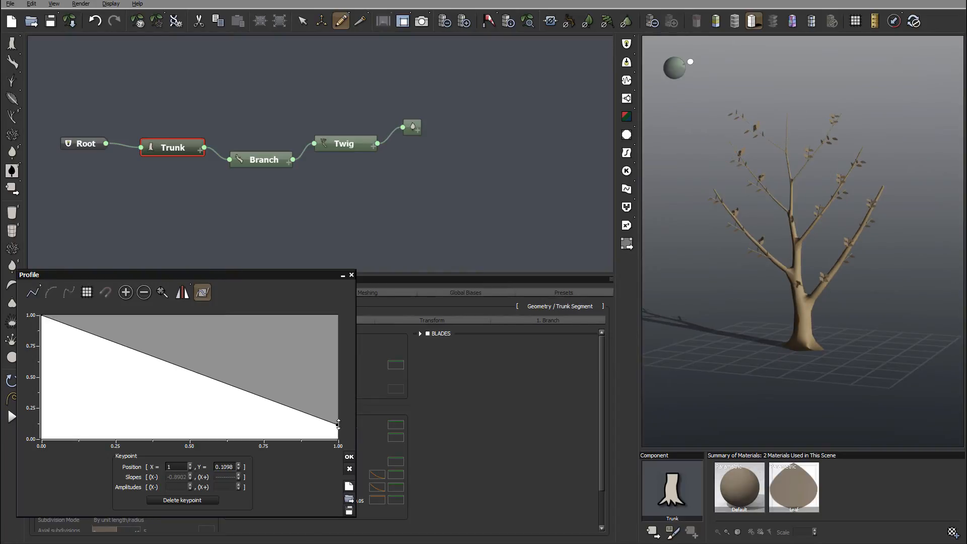
left_click(349, 456)
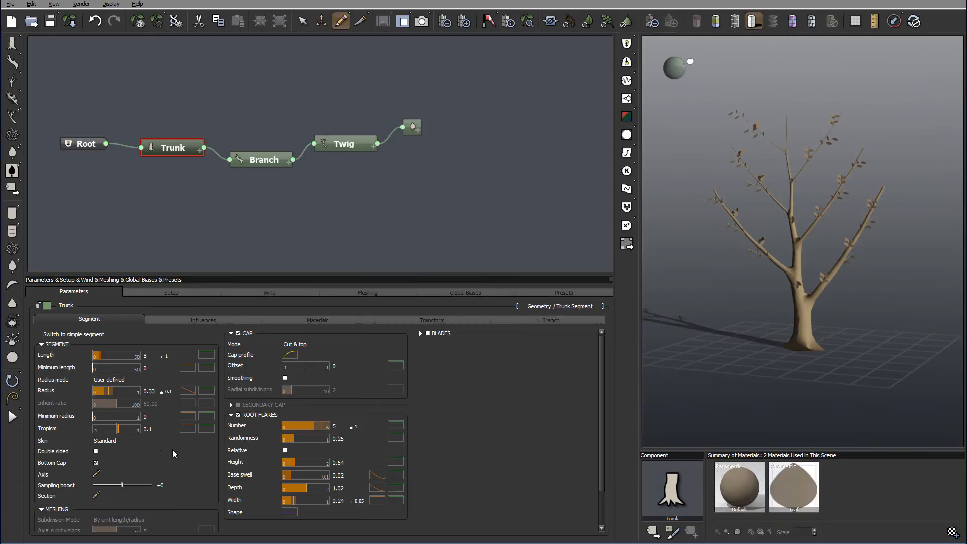
Try a minimum radius of 0.1 on the trunk segment and settle on 0.01
left_click(147, 416)
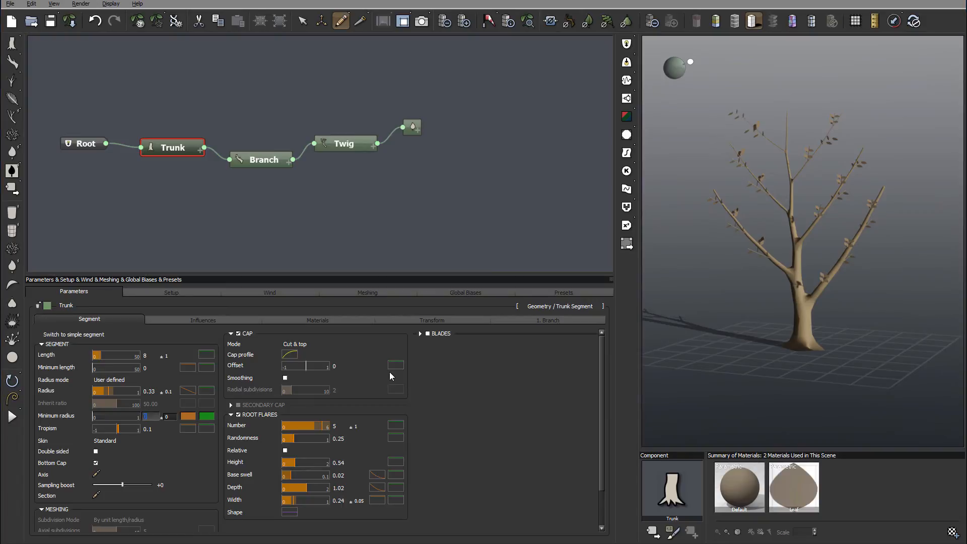
type("0.1")
key("Return")
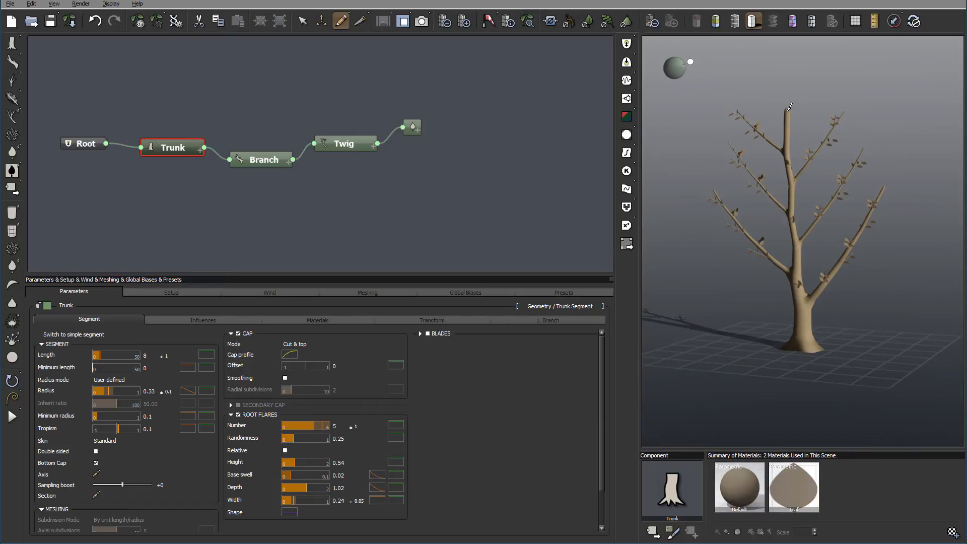
left_click(148, 417)
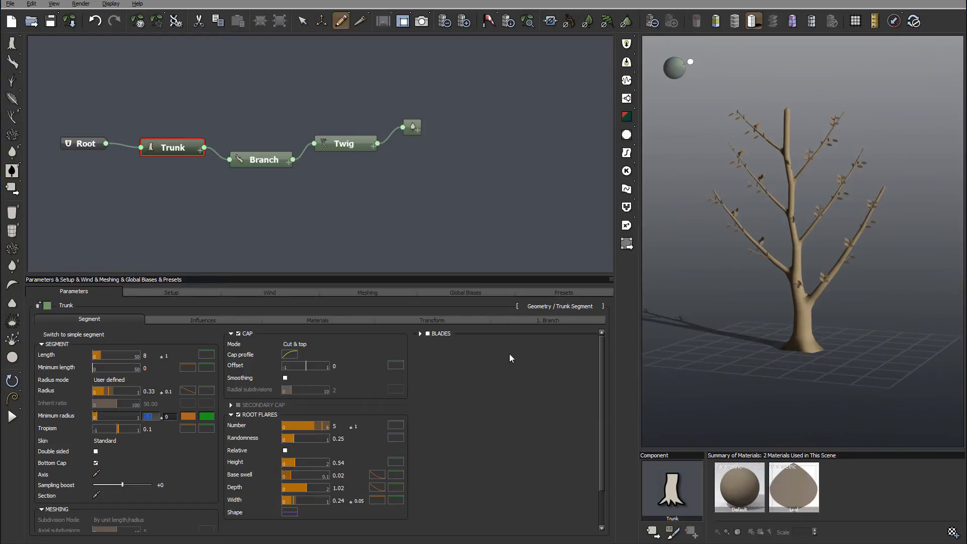
type("0.01")
key("Return")
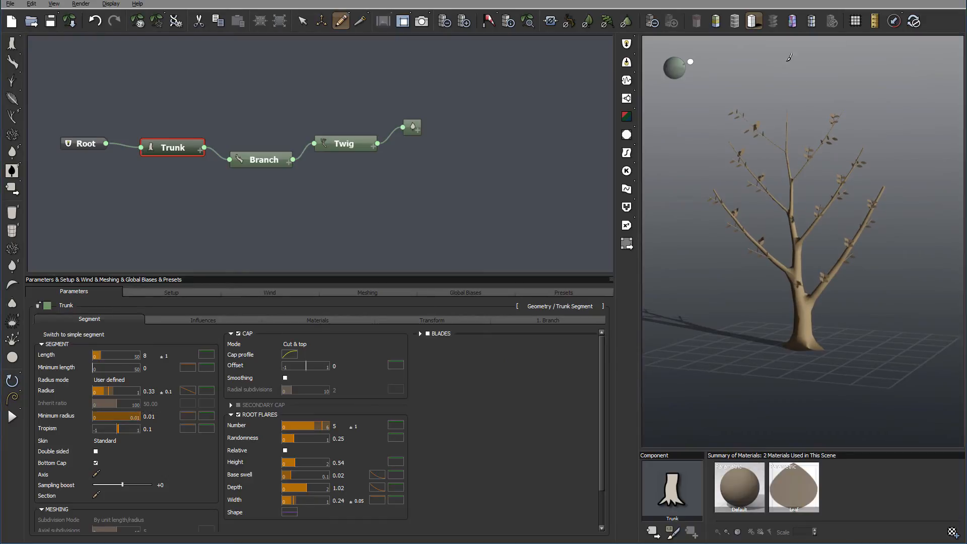
Set the trunk segment's tropism to 0 with a random variation of 0.5
mouse_move(120, 430)
left_mouse_down()
mouse_move(183, 429)
mouse_move(125, 428)
left_mouse_up()
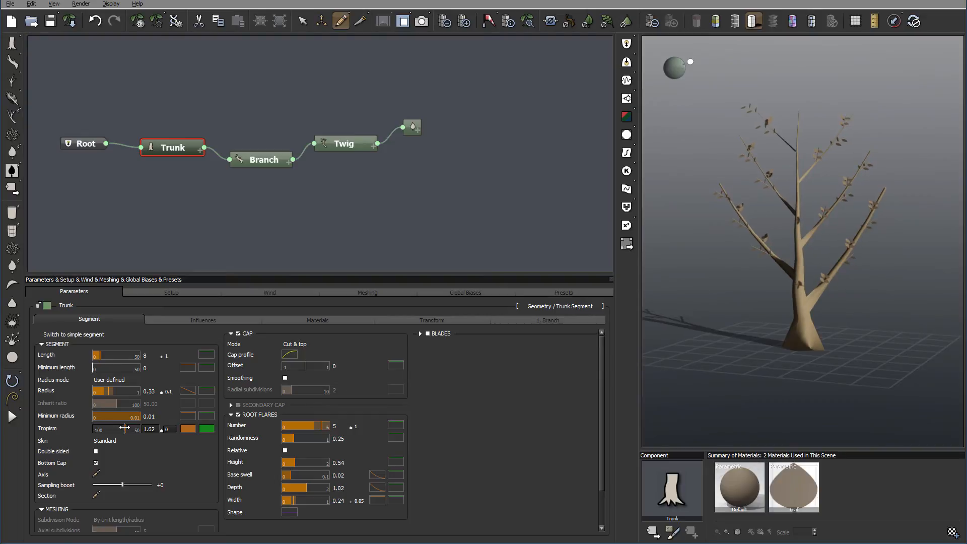
left_click(151, 429)
type("0")
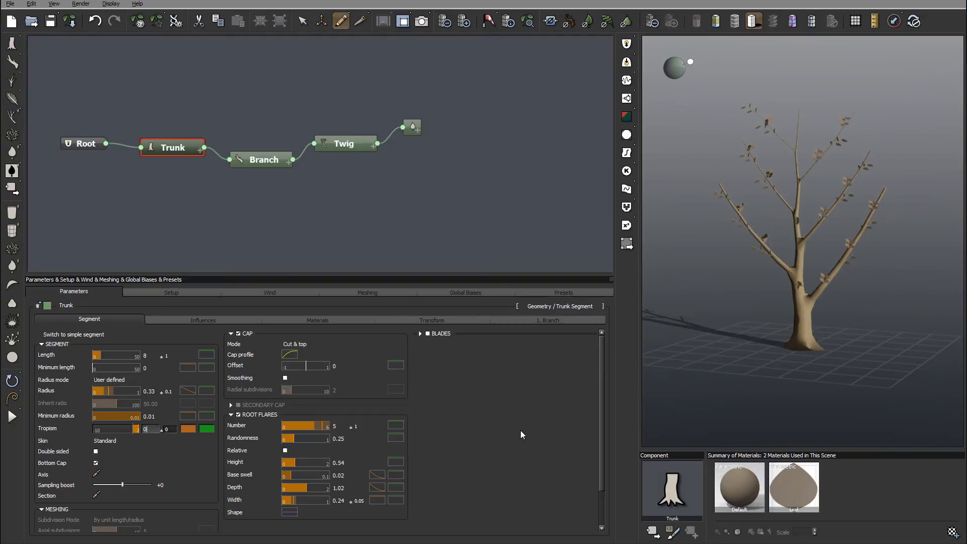
key("Tab")
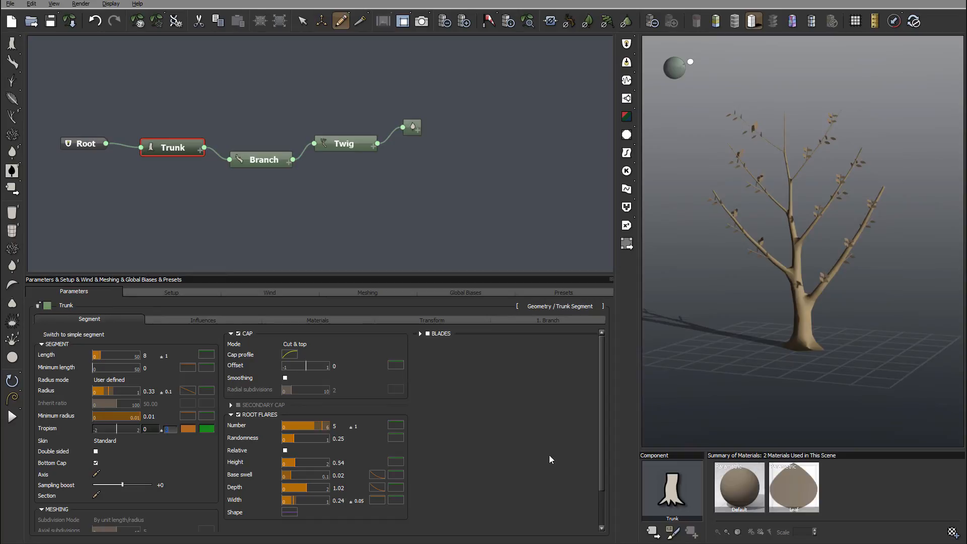
type("0.5")
key("Return")
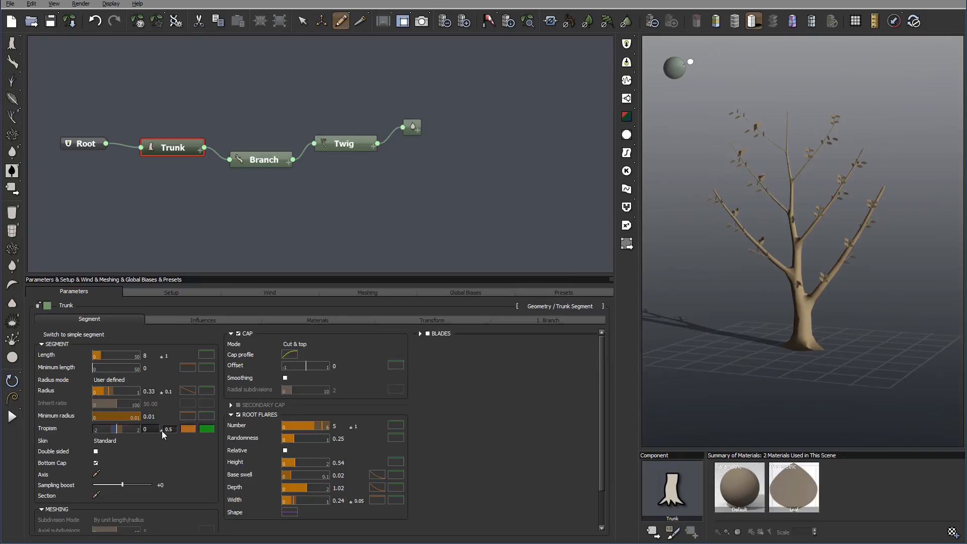
scroll(162, 431, "down", 1)
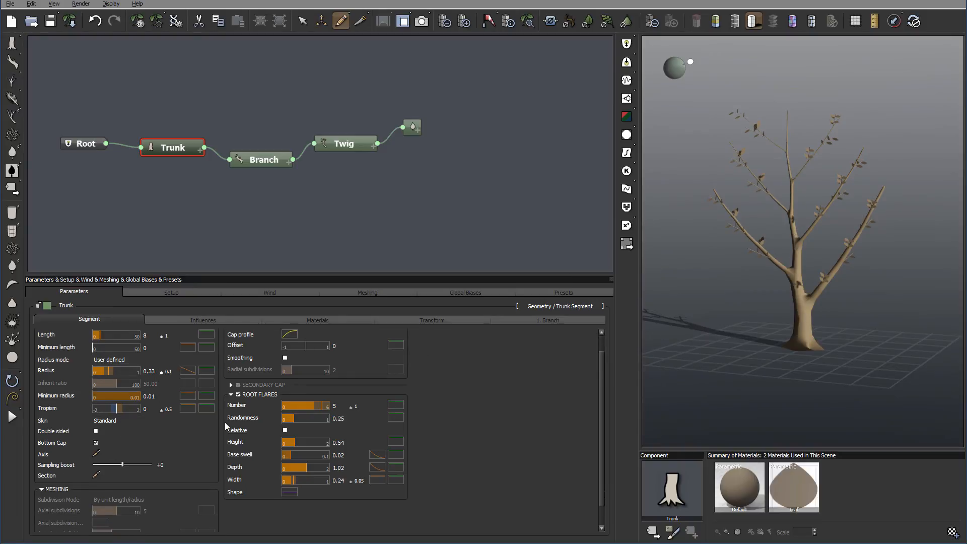
scroll(165, 434, "down", 1)
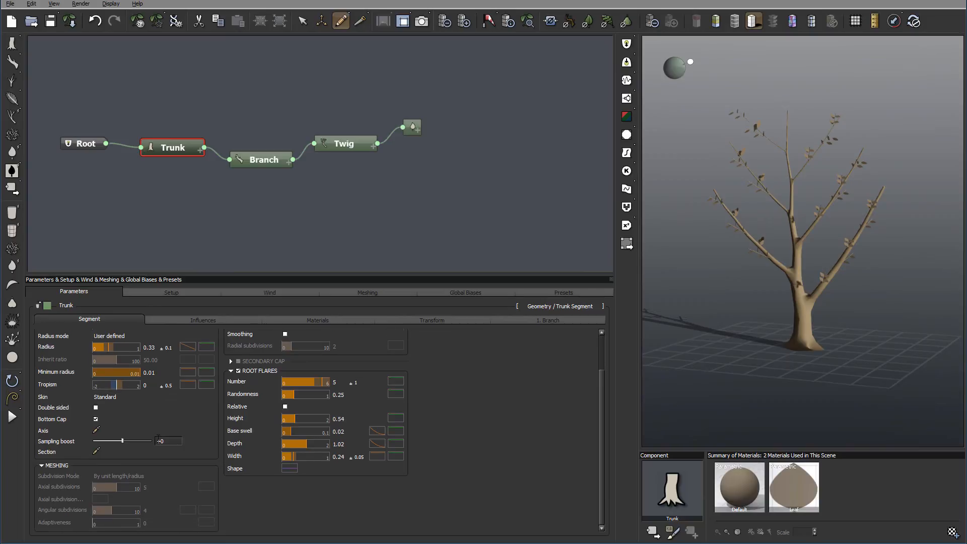
scroll(160, 438, "up", 2)
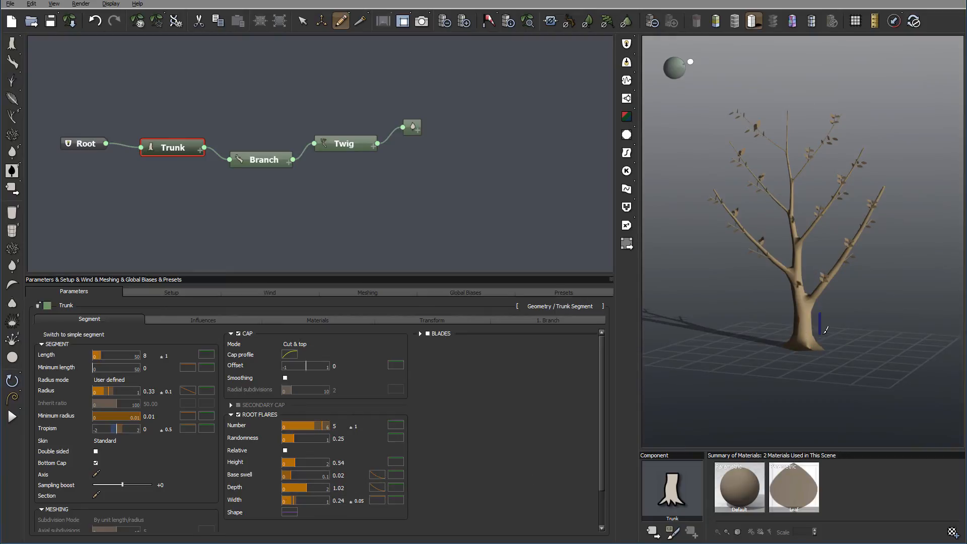
right_click_drag(839, 324, 857, 337)
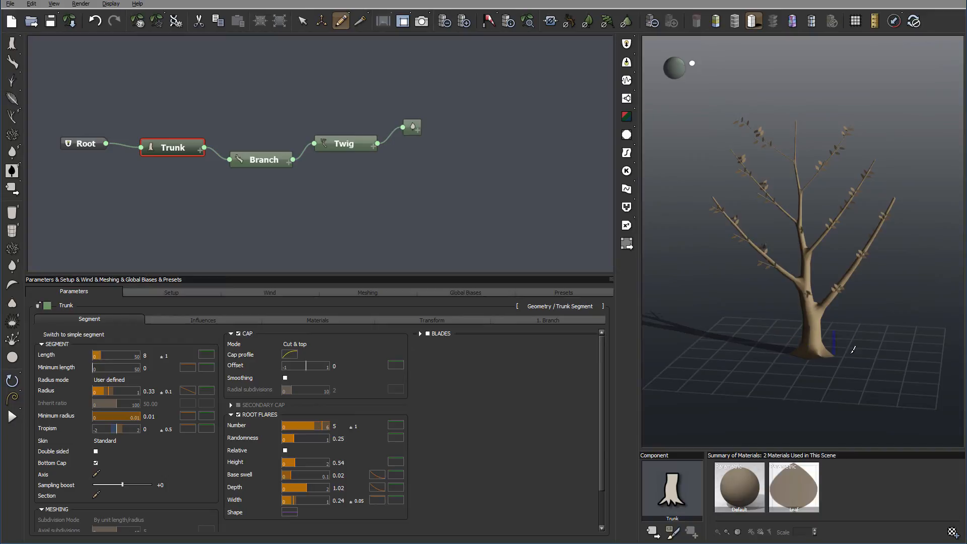
Try an axis perturbation strength of 0.21 and a frequency of 3 on the trunk
left_click(211, 320)
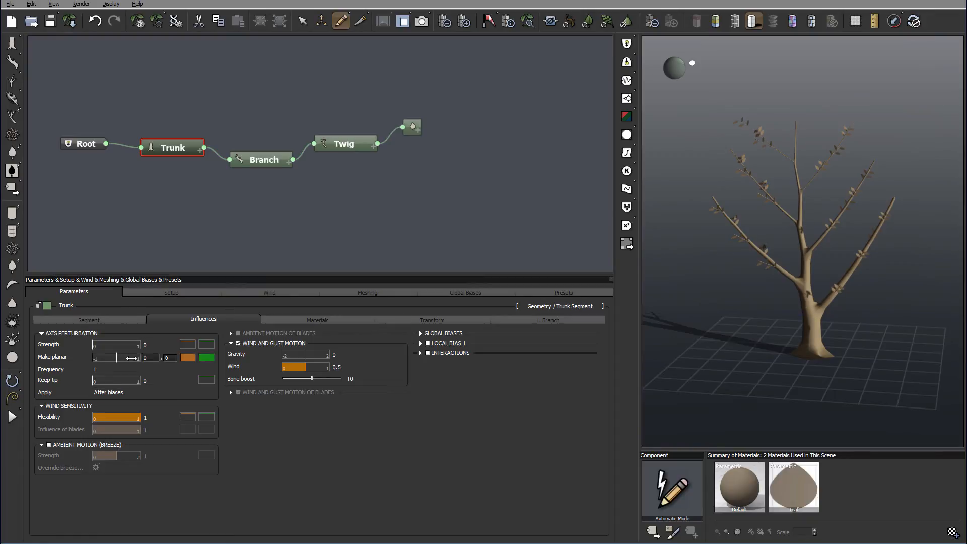
left_click_drag(103, 343, 113, 342)
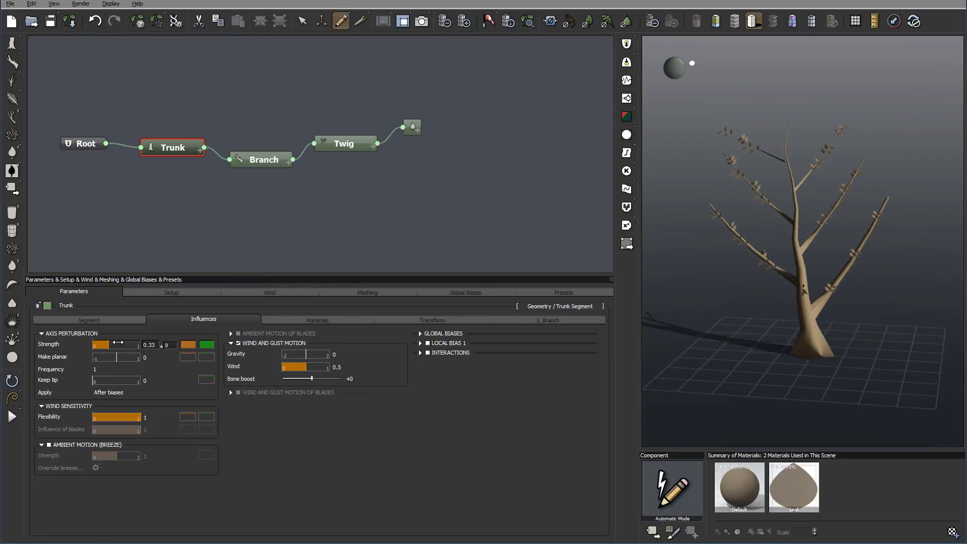
double_click(103, 369)
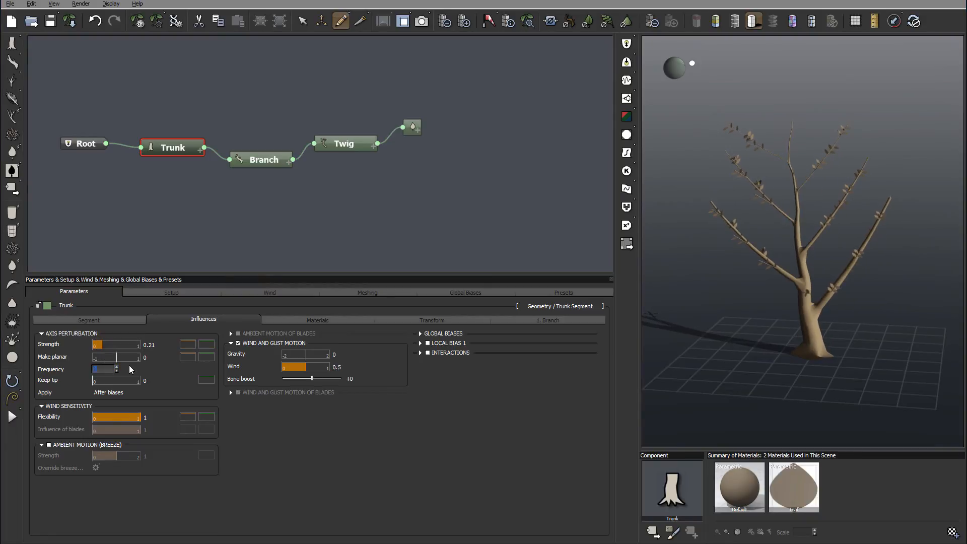
type("3")
key("Return")
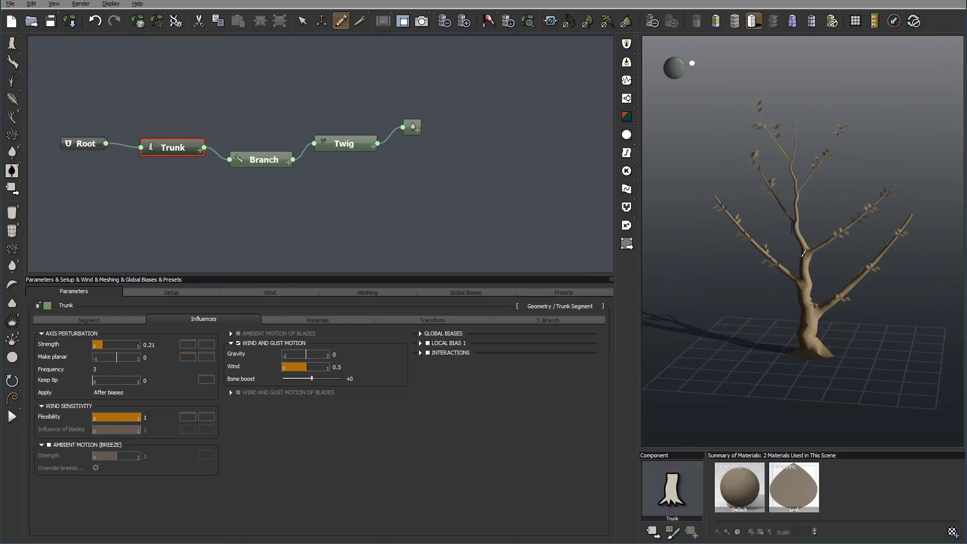
scroll(792, 324, "up", 3)
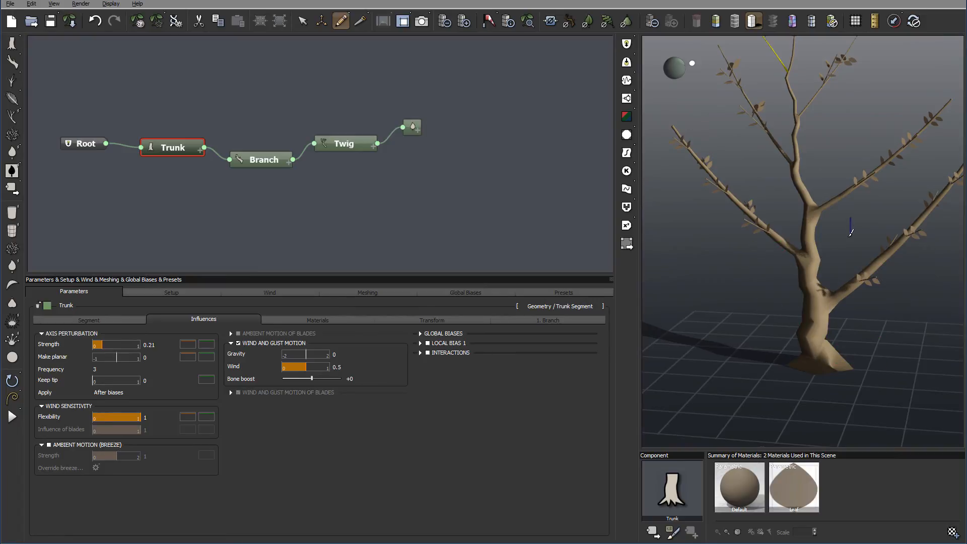
Set the trunk's axis perturbation frequency to 1 and reduce its strength to 0.08
left_click_drag(102, 368, 15, 359)
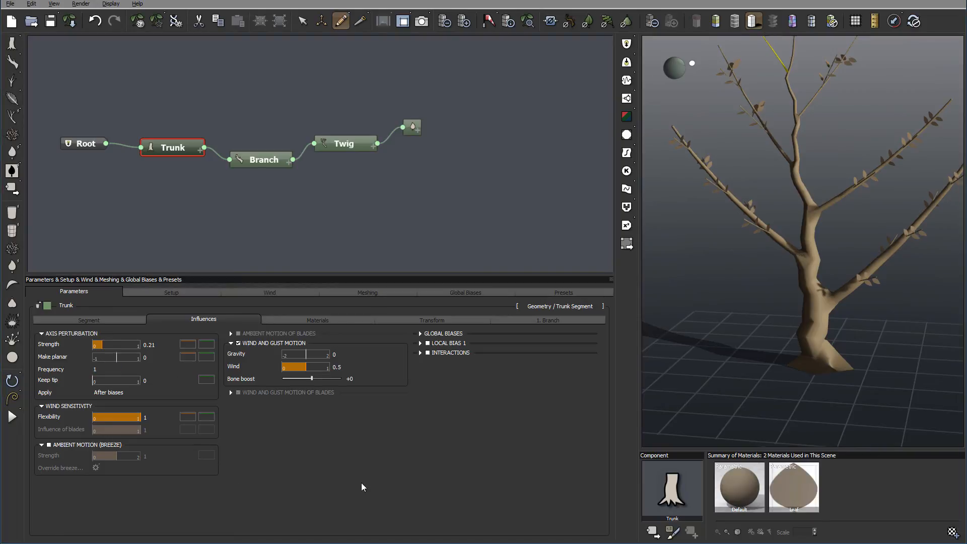
key("Return")
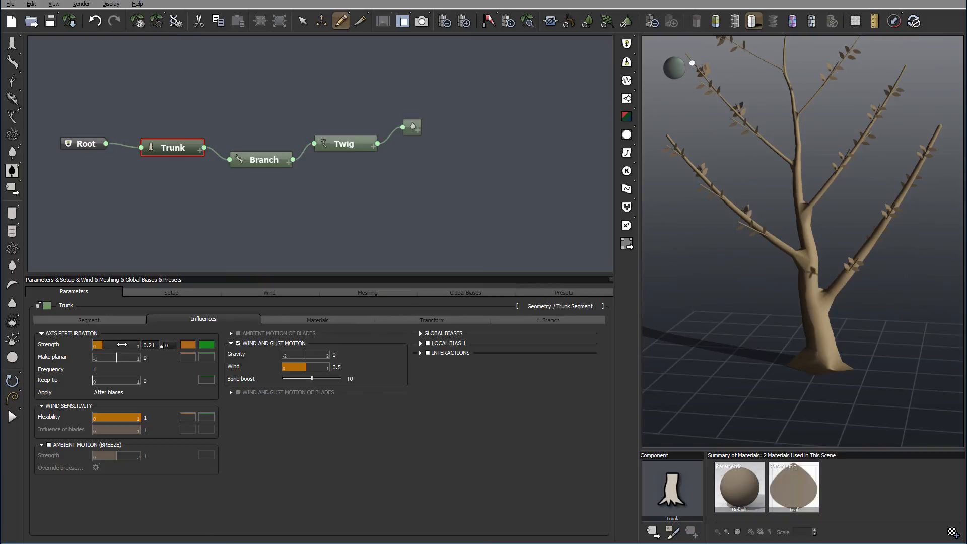
left_click_drag(122, 343, 115, 344)
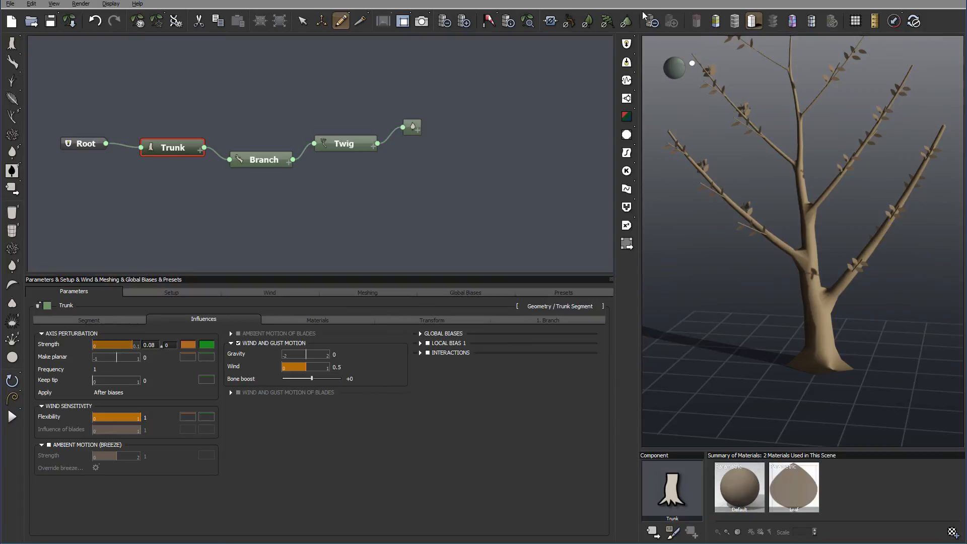
Turn the wind on to preview its effect on the tree, and switch it off again
left_click(489, 22)
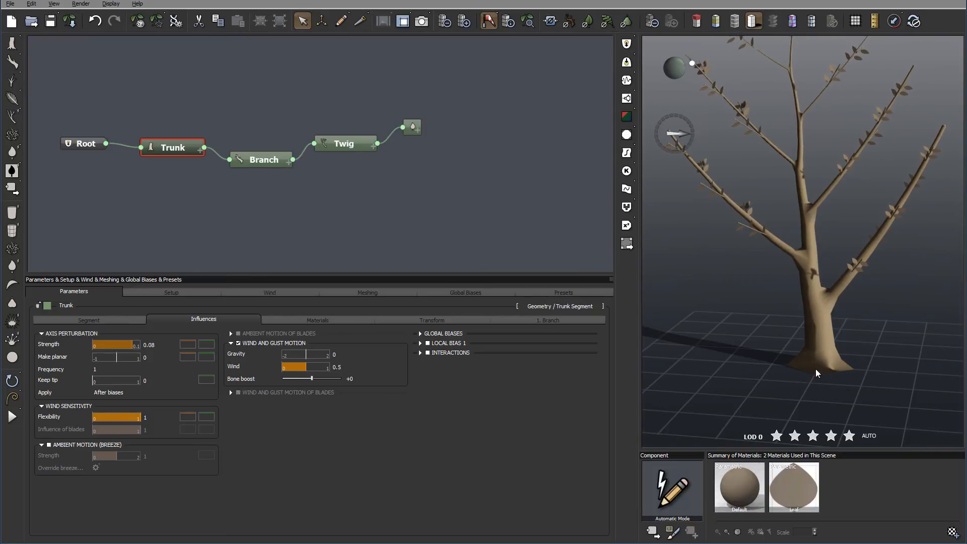
left_click(489, 21)
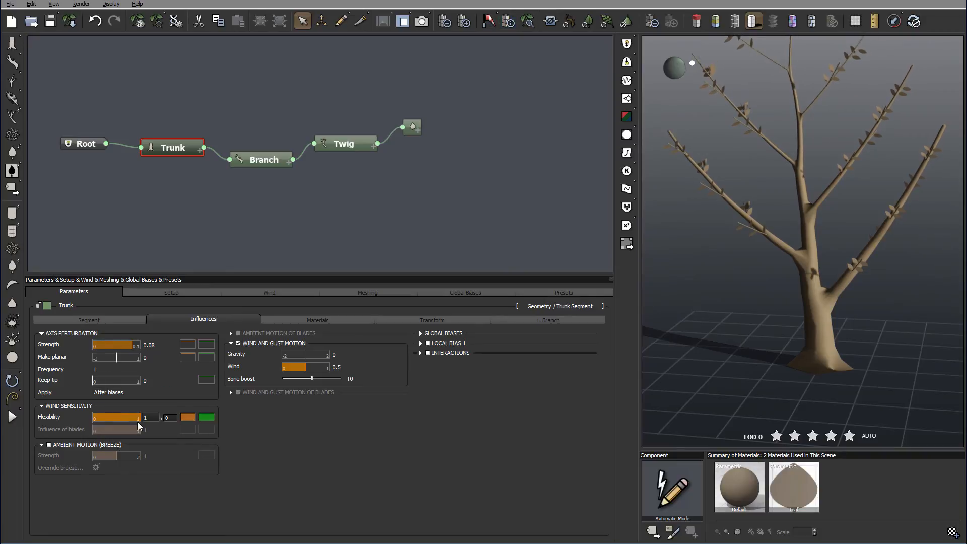
Assign the Japanese Maple_Bark material to the trunk's segment body and enable its parametric UV mapping
left_click(322, 320)
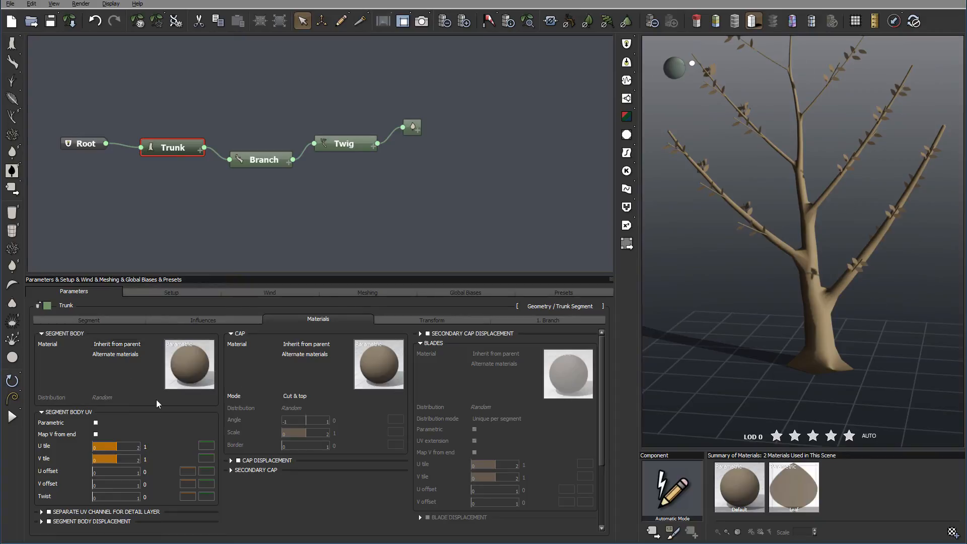
double_click(177, 368)
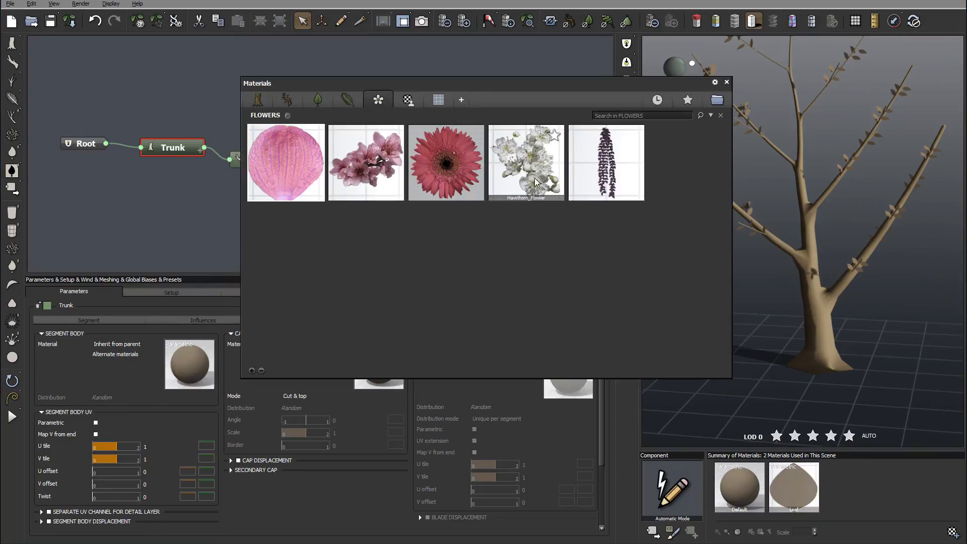
left_click(257, 100)
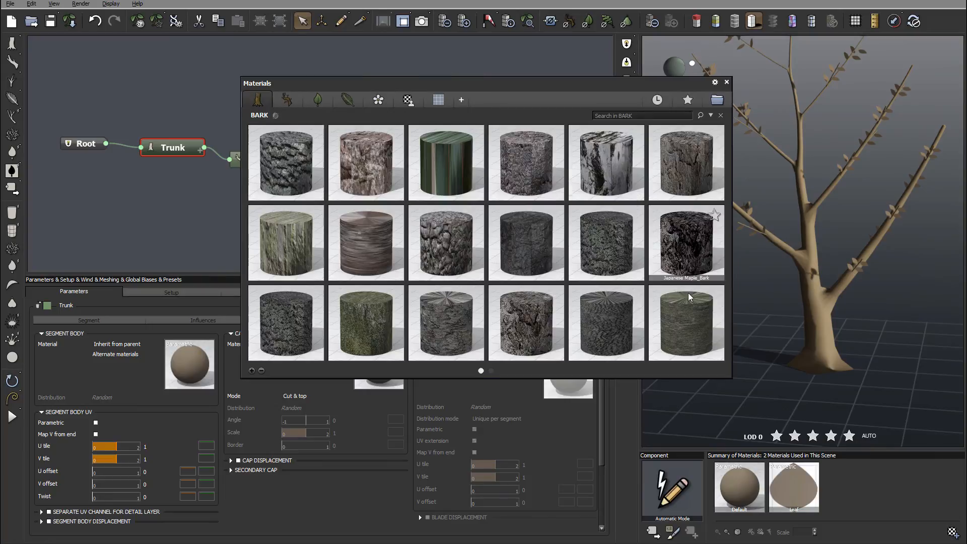
double_click(692, 231)
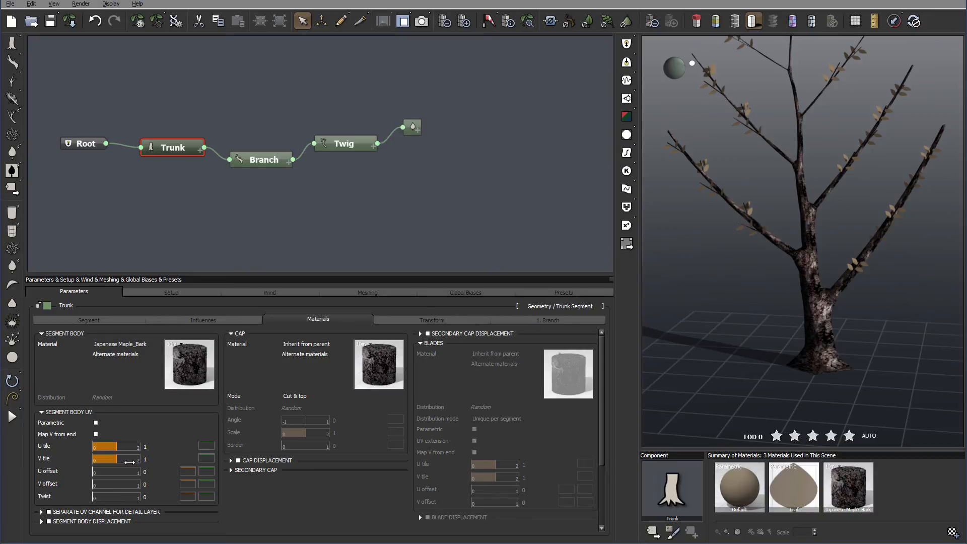
left_click(95, 423)
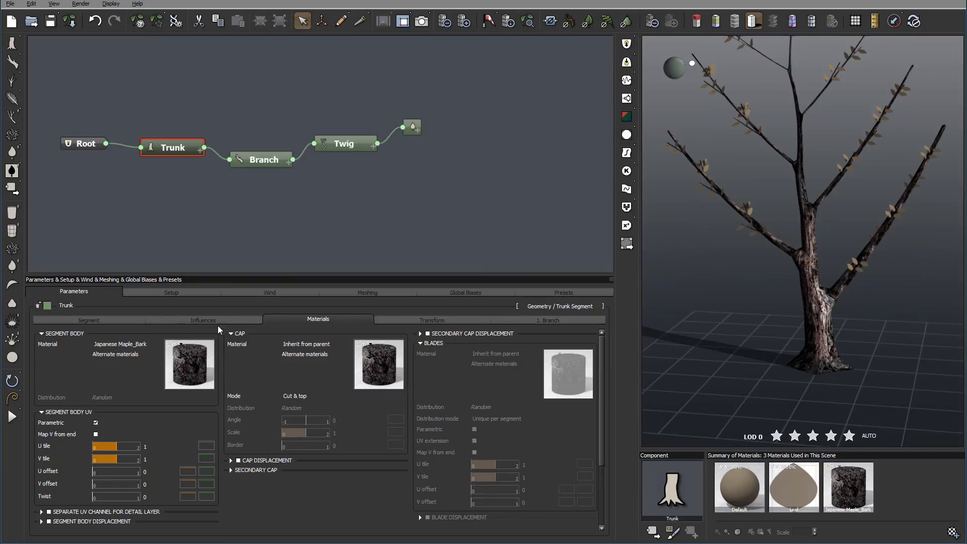
Set the number of branches distributed along the trunk to 8
left_click(437, 320)
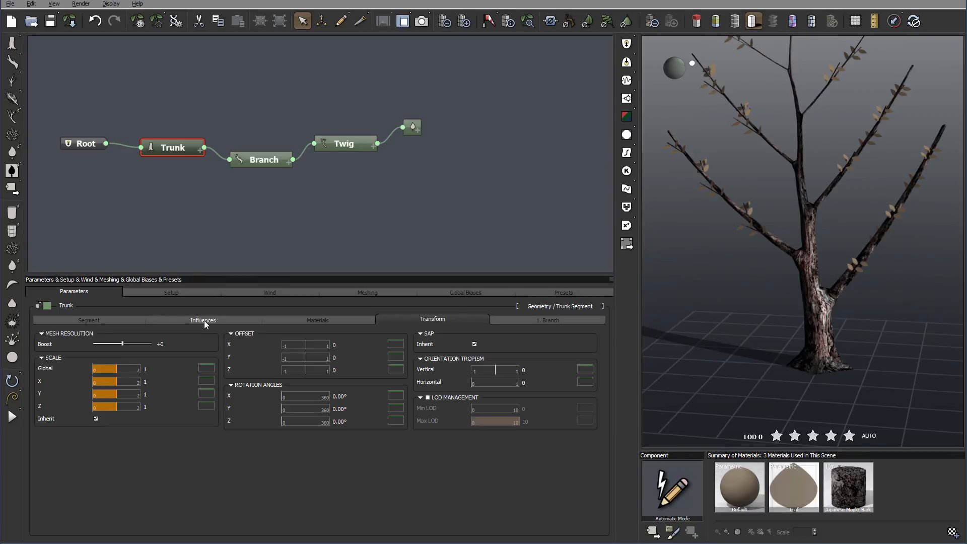
left_click(113, 318)
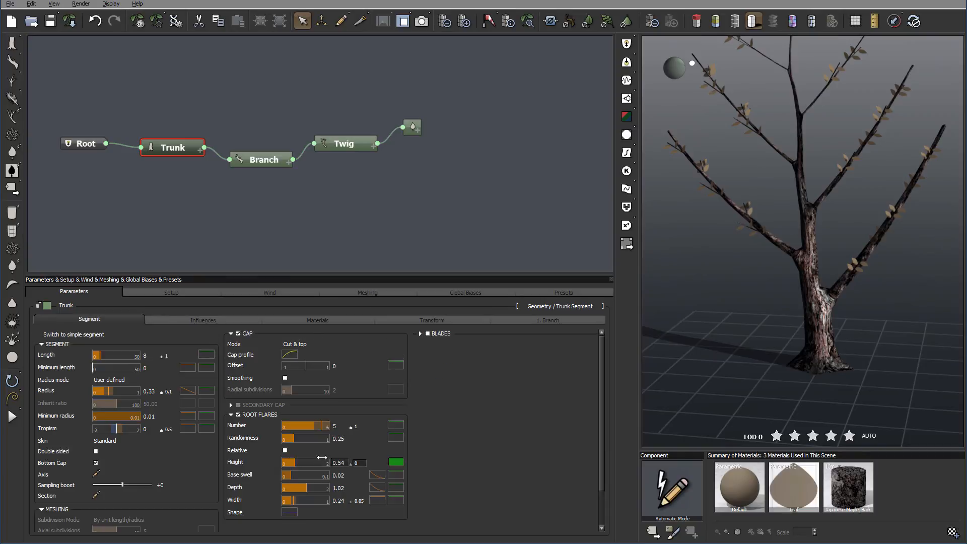
left_click(210, 322)
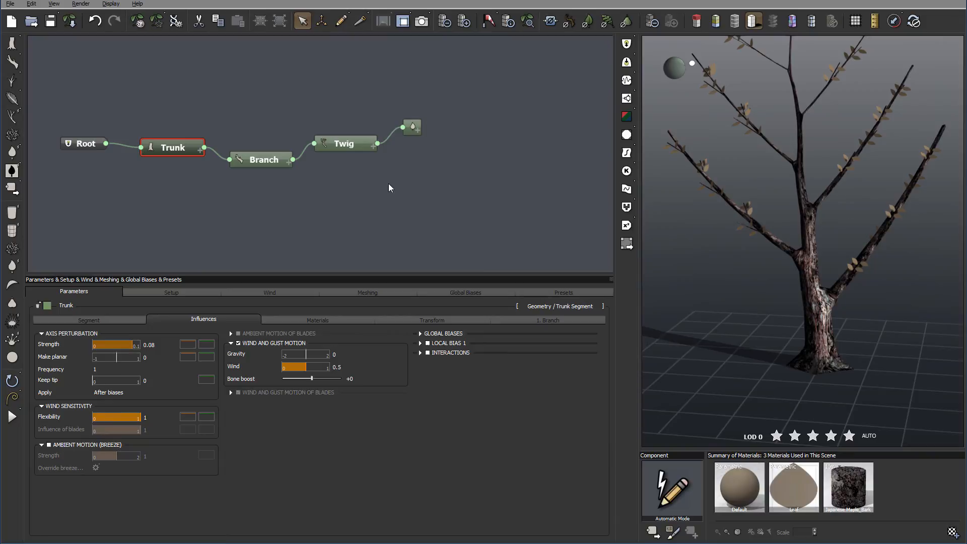
left_click(553, 319)
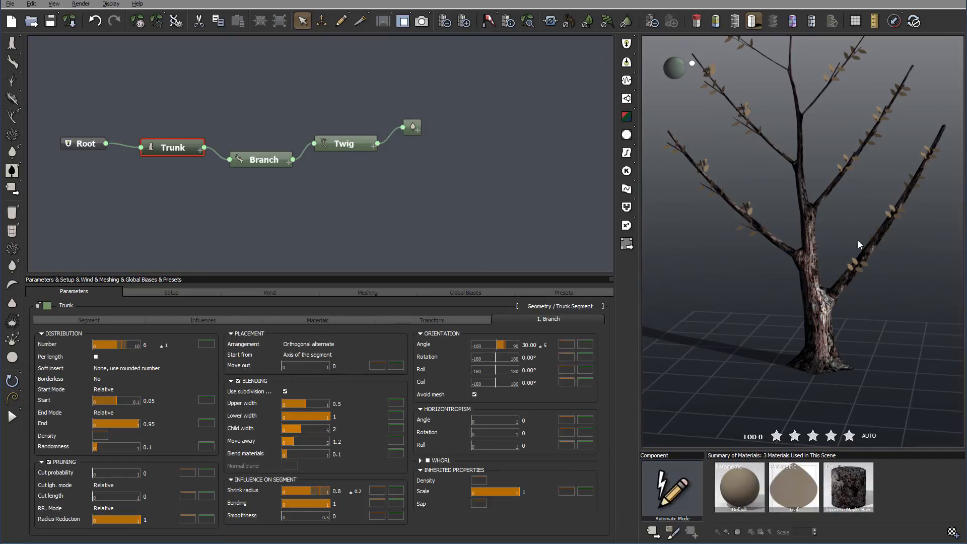
double_click(146, 345)
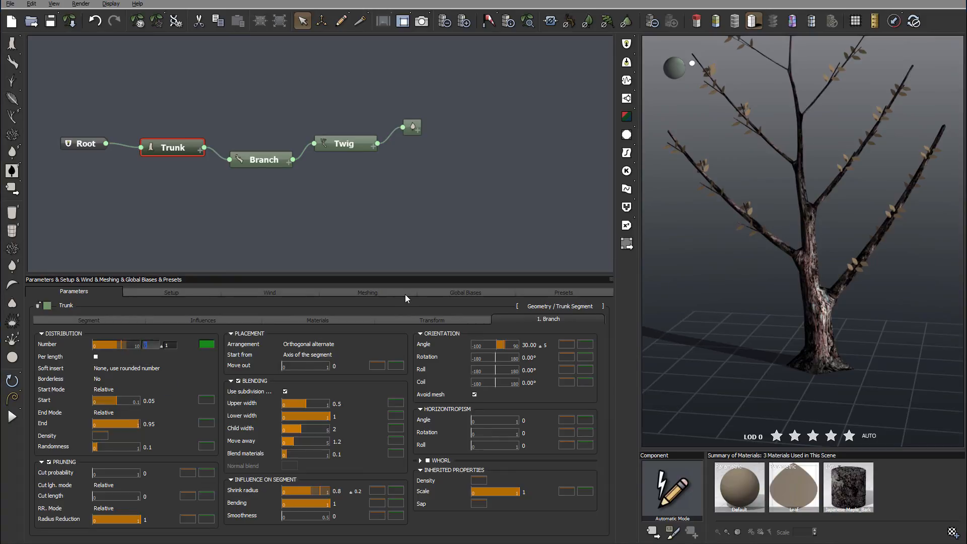
type("8")
key("Return")
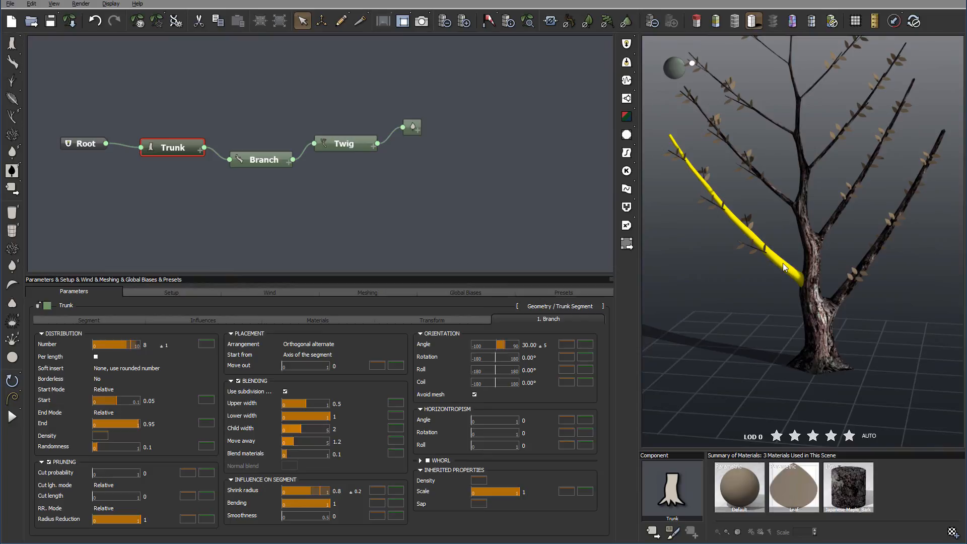
scroll(815, 269, "down", 2)
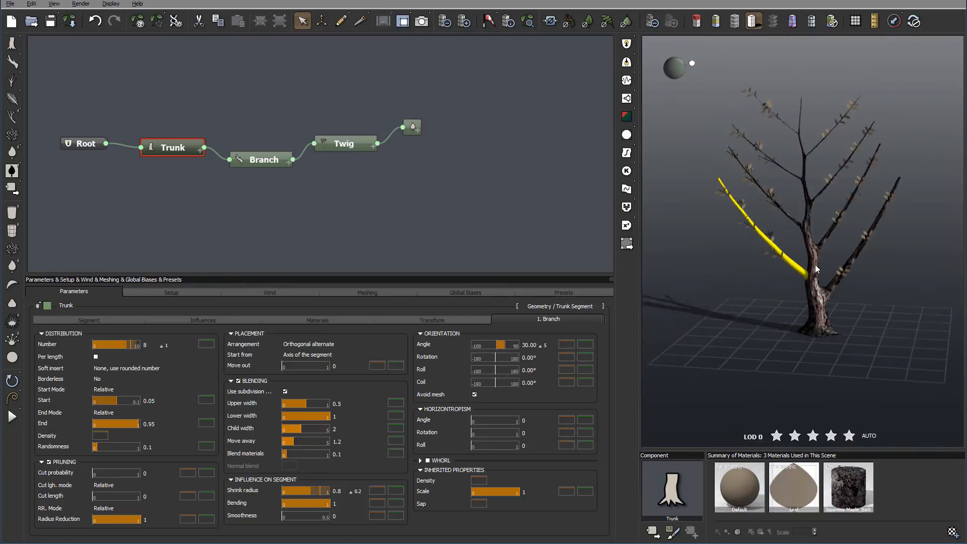
scroll(815, 269, "up", 1)
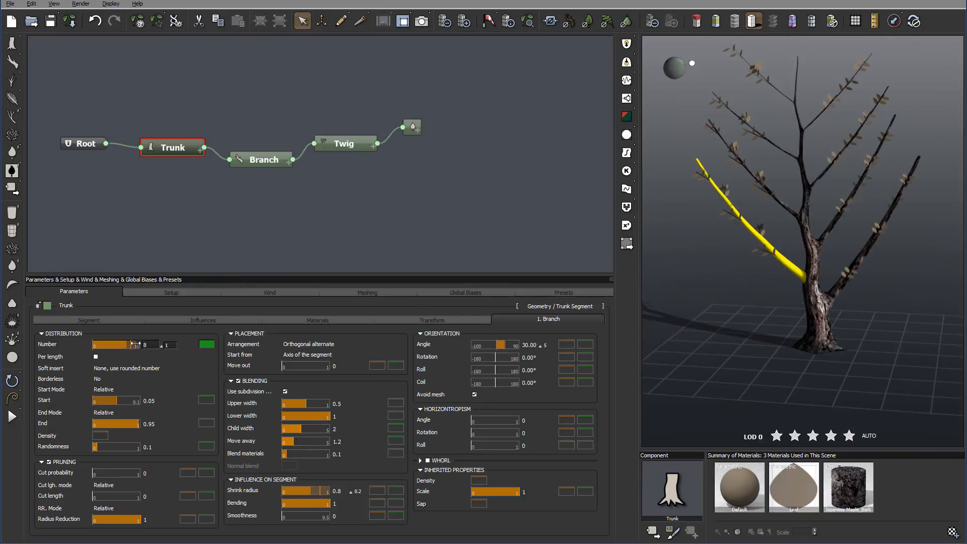
Enable per-length distribution for the trunk's branches, with the start at 0.23 and the end at 0.93
left_click(96, 356)
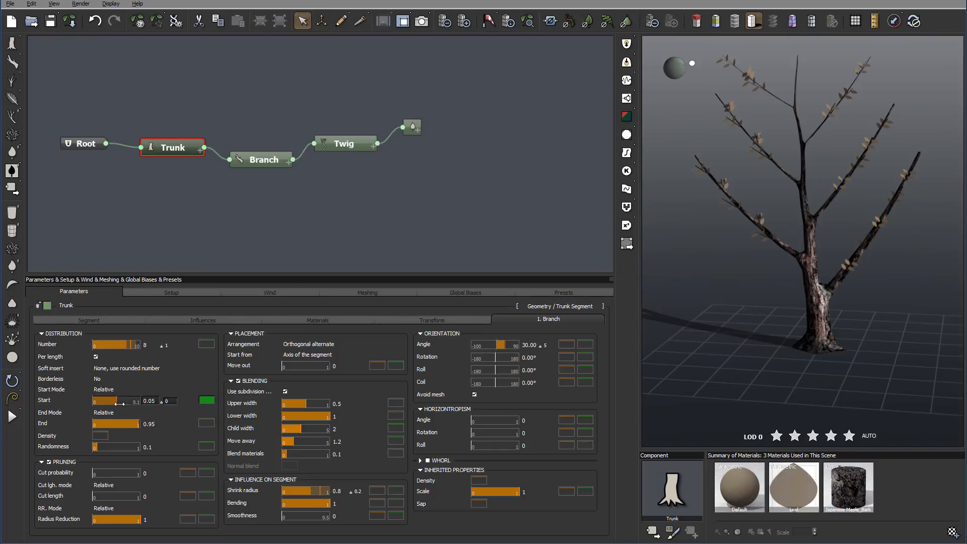
left_click_drag(119, 403, 193, 403)
mouse_move(108, 400)
left_mouse_down()
mouse_move(128, 401)
mouse_move(110, 400)
left_mouse_up()
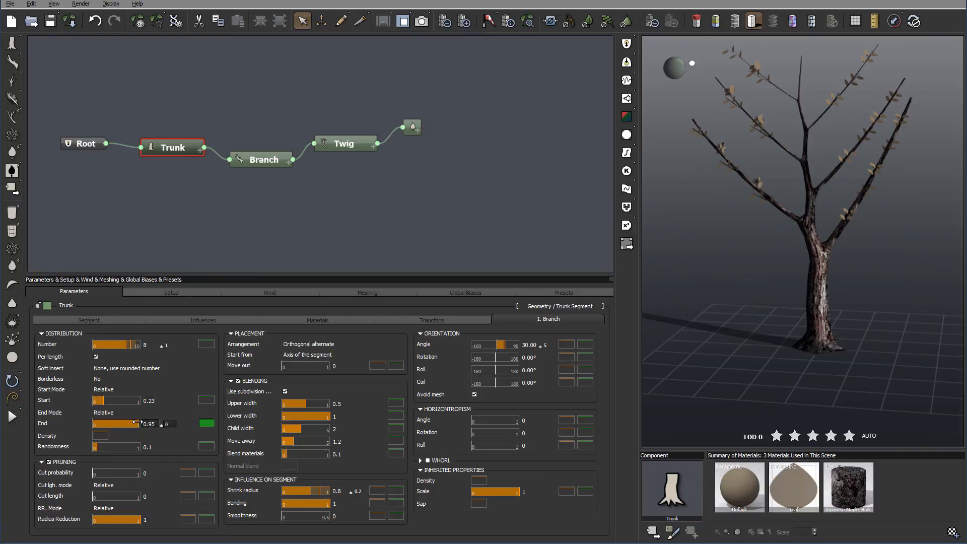
left_click_drag(138, 422, 139, 422)
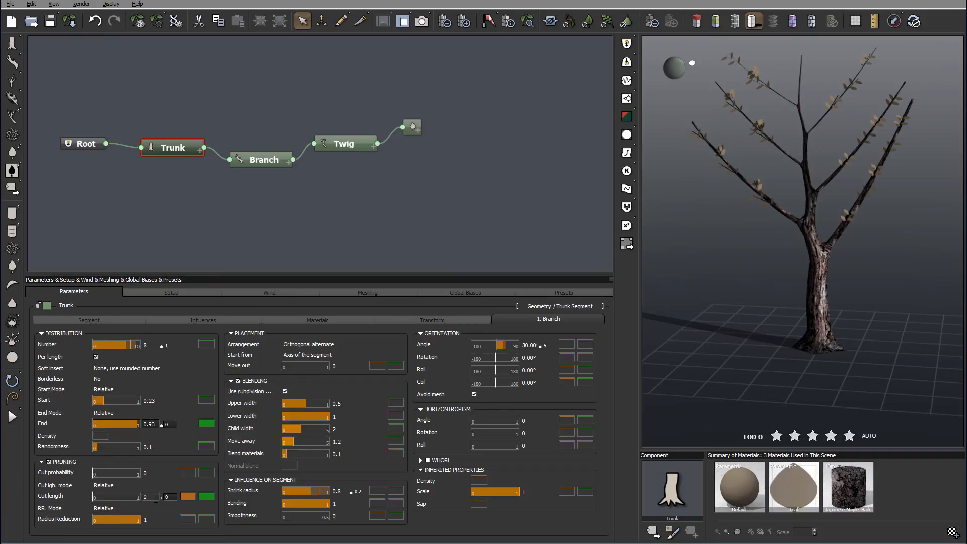
left_click(149, 446)
Try the Lateral alternate arrangement for the branches and return it to Orthogonal alternate
left_click(342, 344)
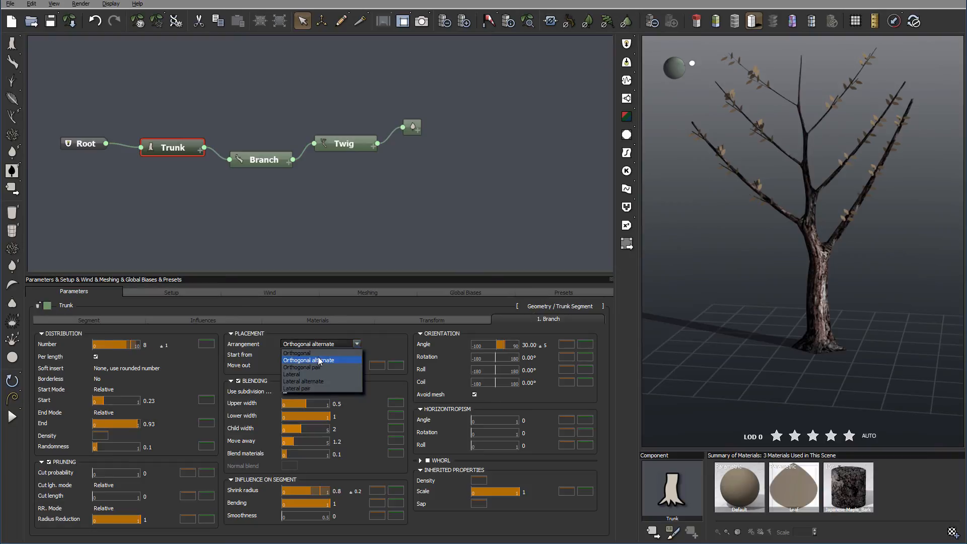
left_click(496, 350)
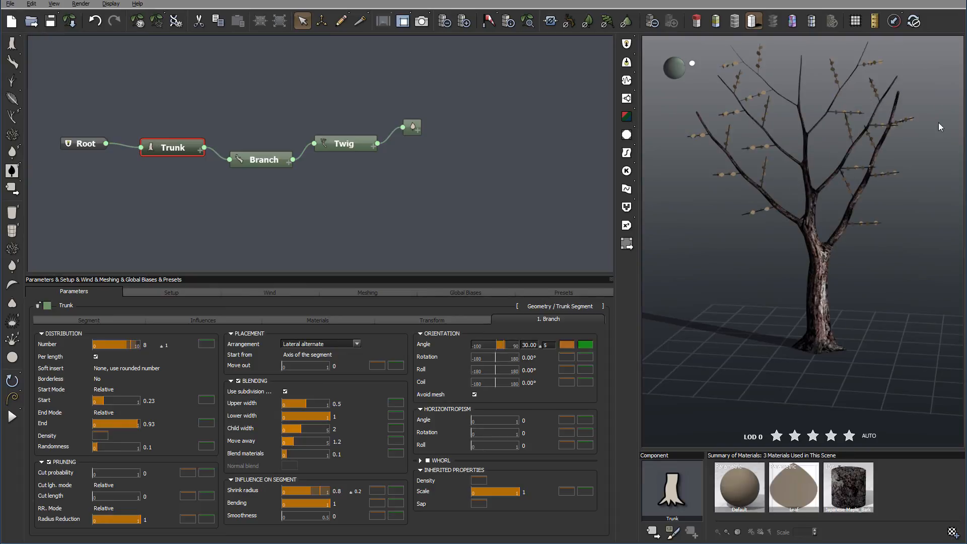
left_click(322, 344)
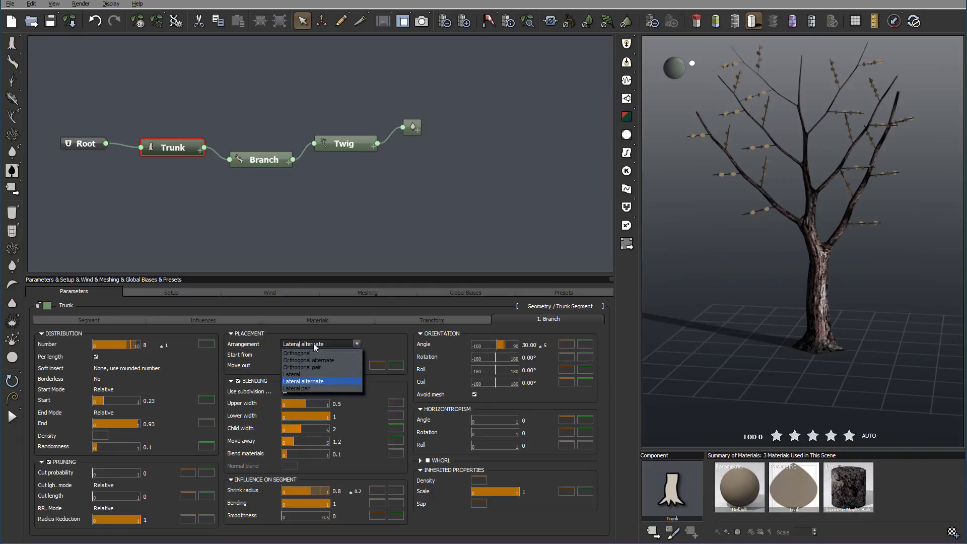
left_click(309, 360)
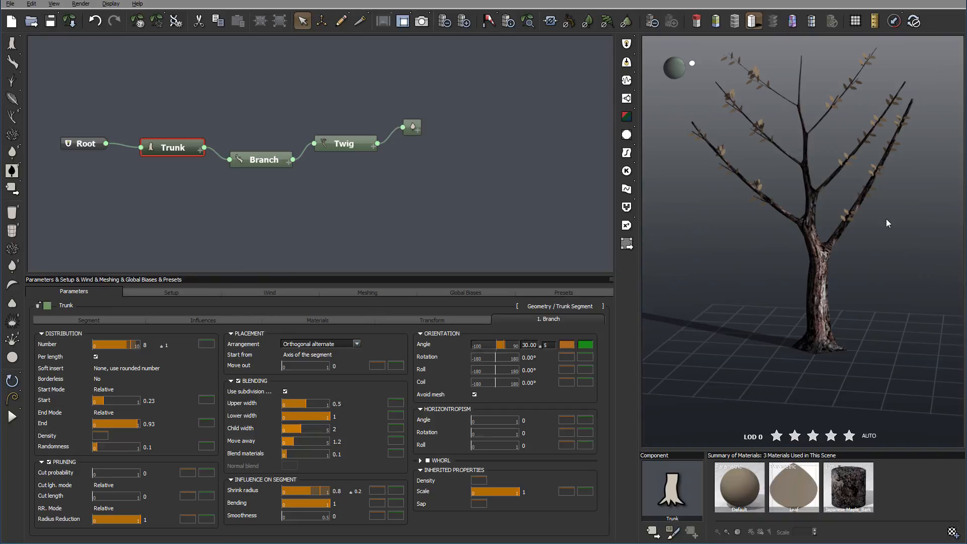
Set the branch blending's upper width to 0.03 and lower width to 0.44
scroll(819, 229, "up", 8)
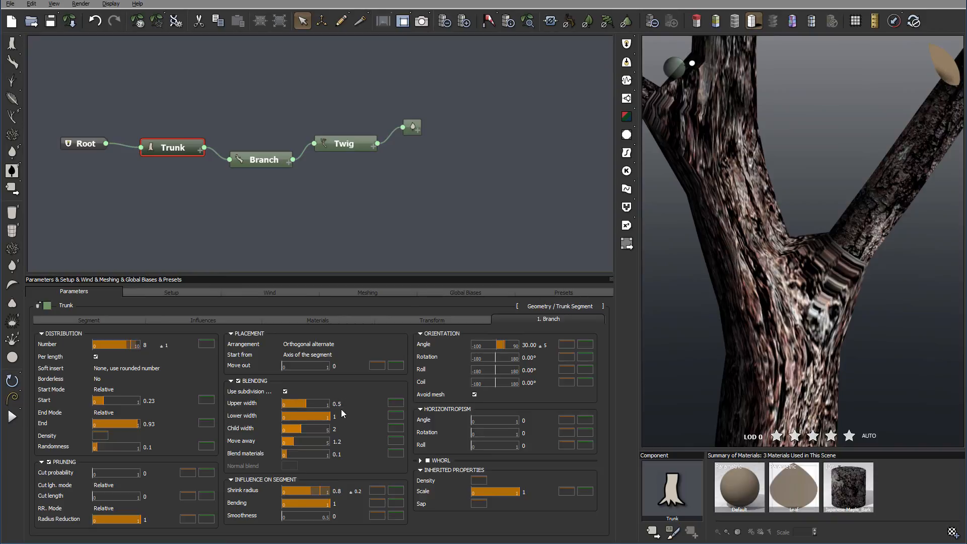
mouse_move(305, 404)
left_mouse_down()
mouse_move(285, 406)
mouse_move(293, 406)
left_mouse_up()
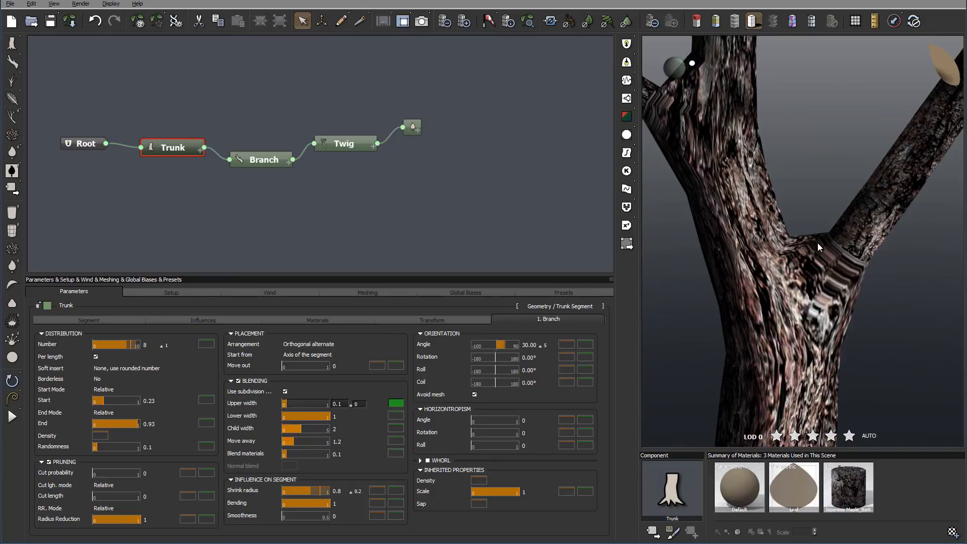
left_click_drag(312, 404, 309, 404)
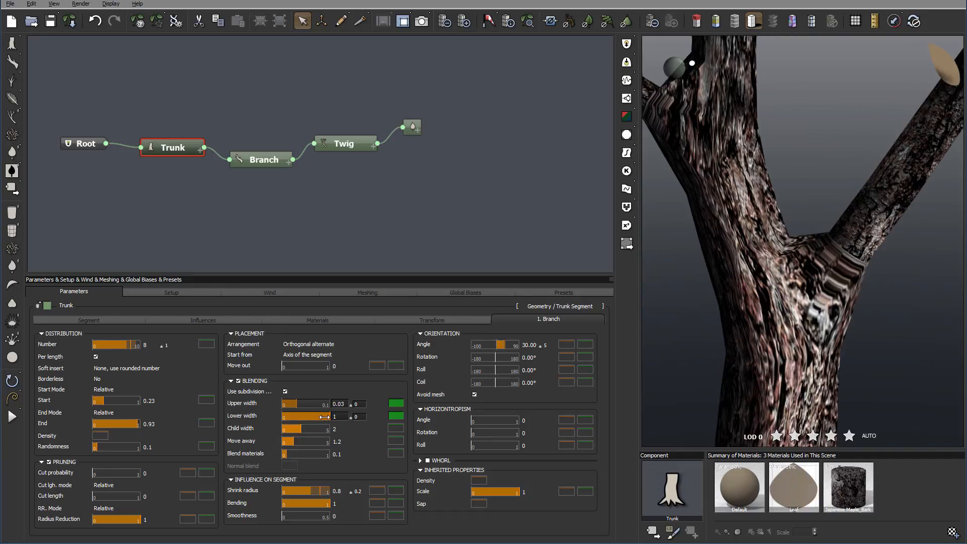
left_click_drag(324, 417, 299, 417)
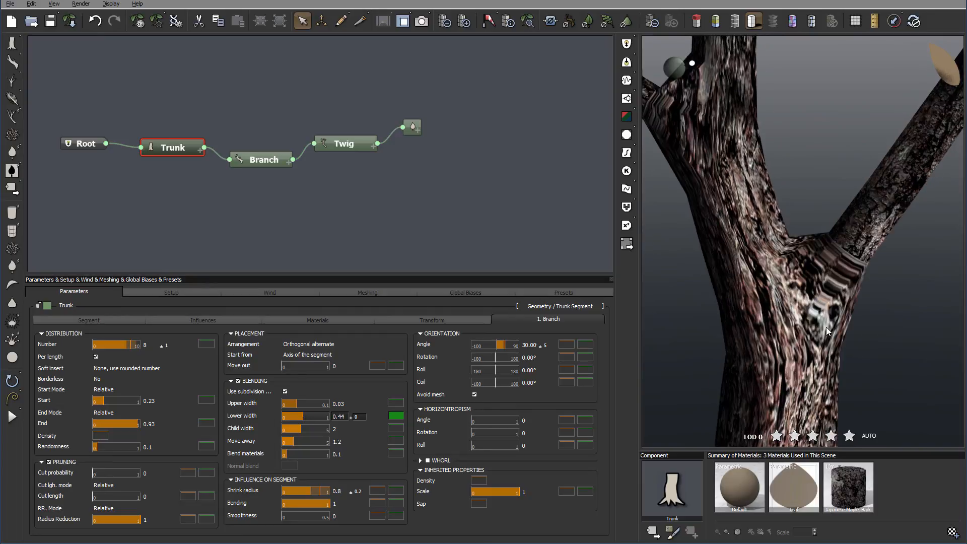
scroll(826, 327, "down", 5)
scroll(826, 327, "up", 5)
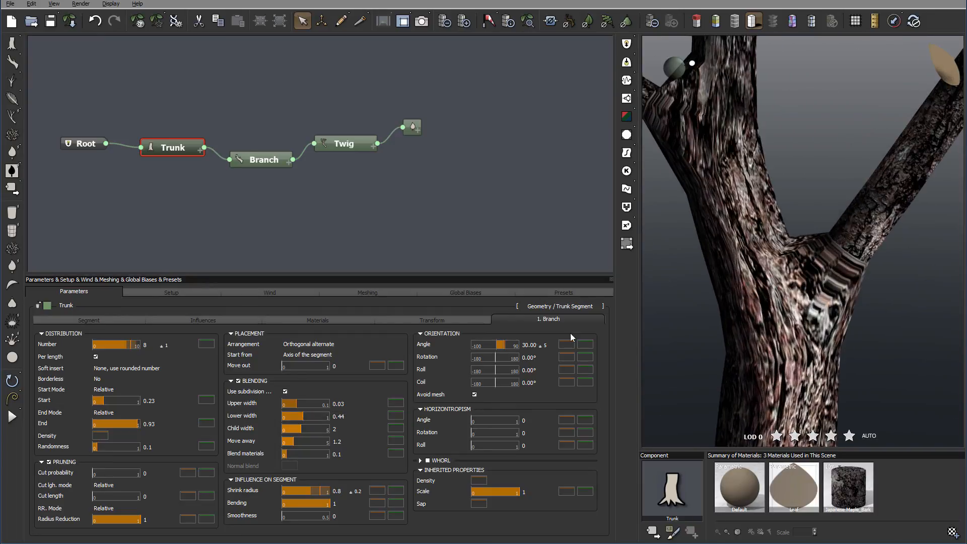
Set the branch blending's child width to 2.21, move away to 1.04 and blend materials to 0.54
mouse_move(301, 427)
left_mouse_down()
mouse_move(287, 442)
mouse_move(310, 442)
mouse_move(296, 442)
left_mouse_up()
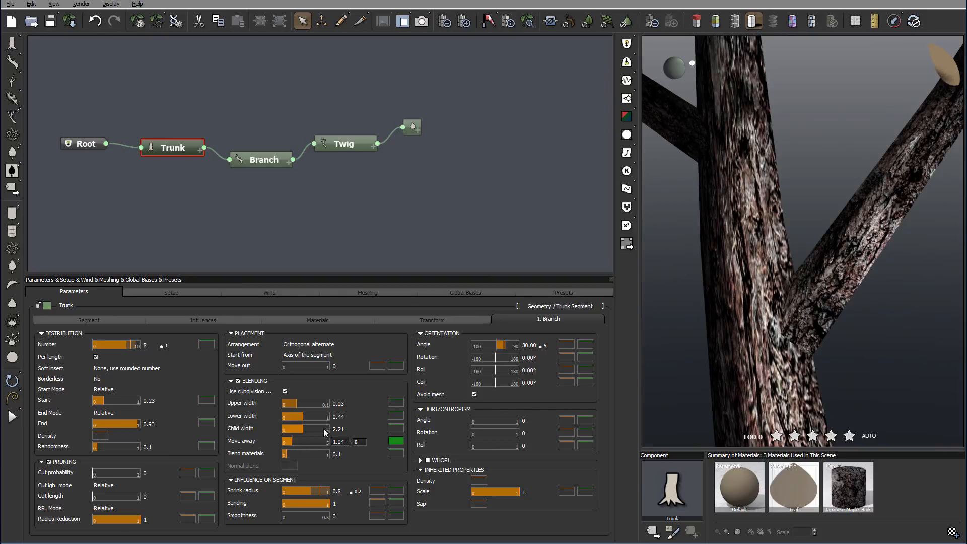
scroll(860, 277, "down", 5)
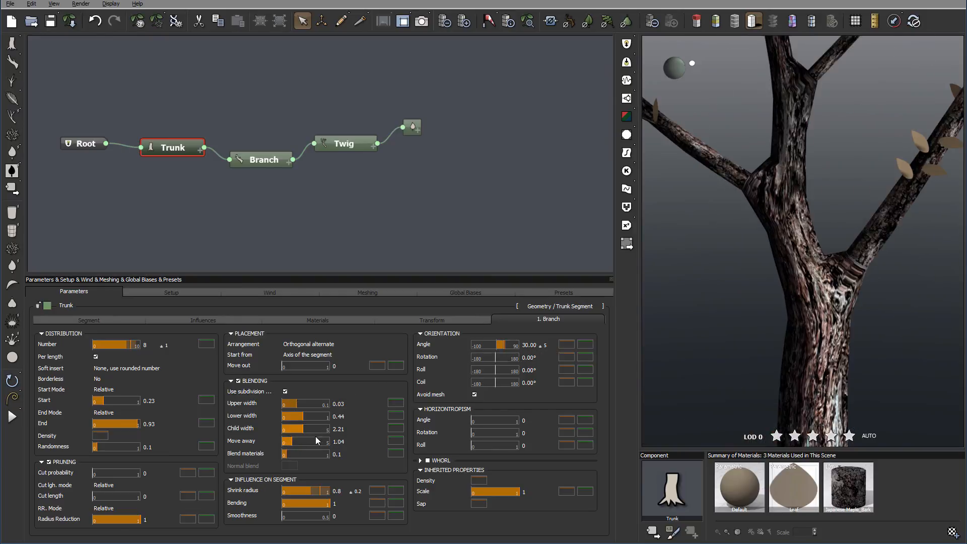
left_click_drag(290, 454, 307, 454)
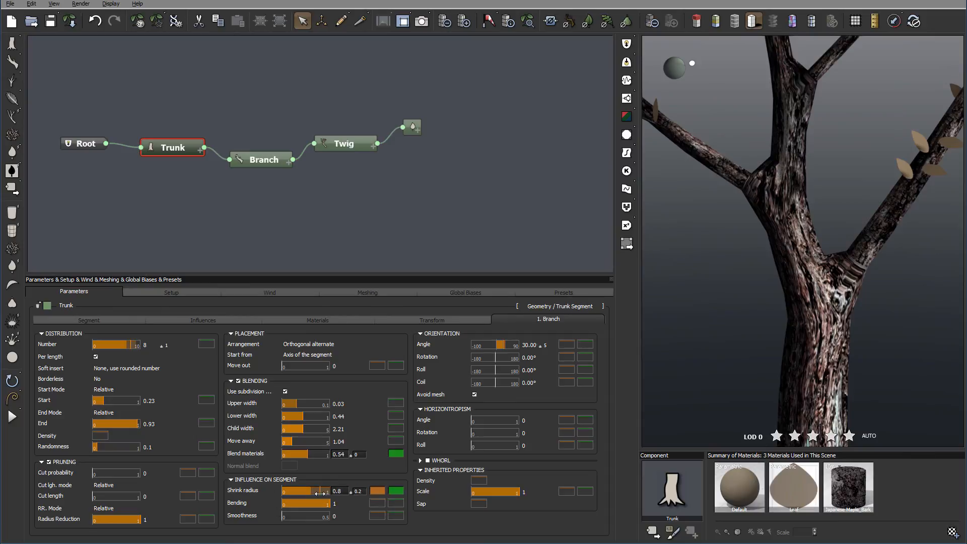
Try a shrink radius of 0.52 for the branches' influence on the trunk, set it to 1, and lower bending to 0.27
left_click_drag(321, 493, 305, 491)
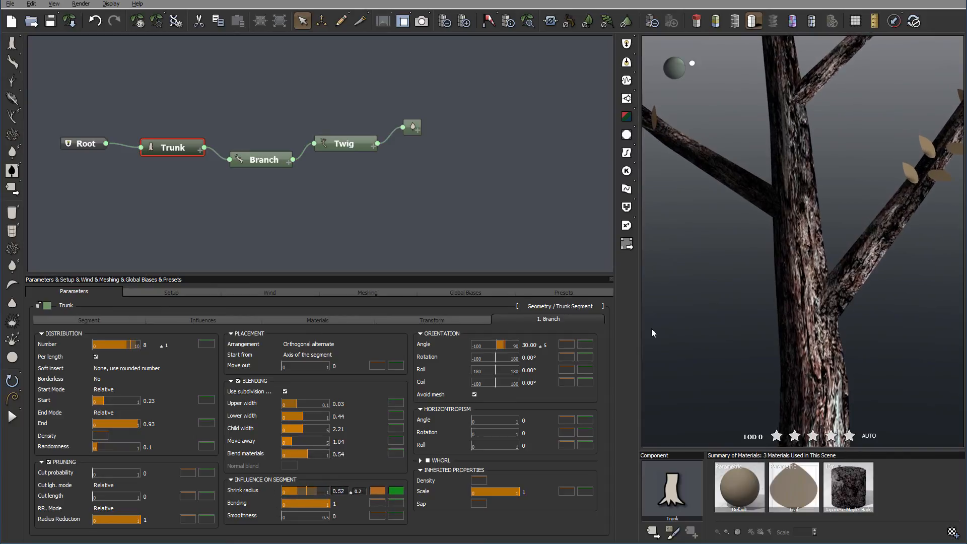
scroll(818, 269, "down", 5)
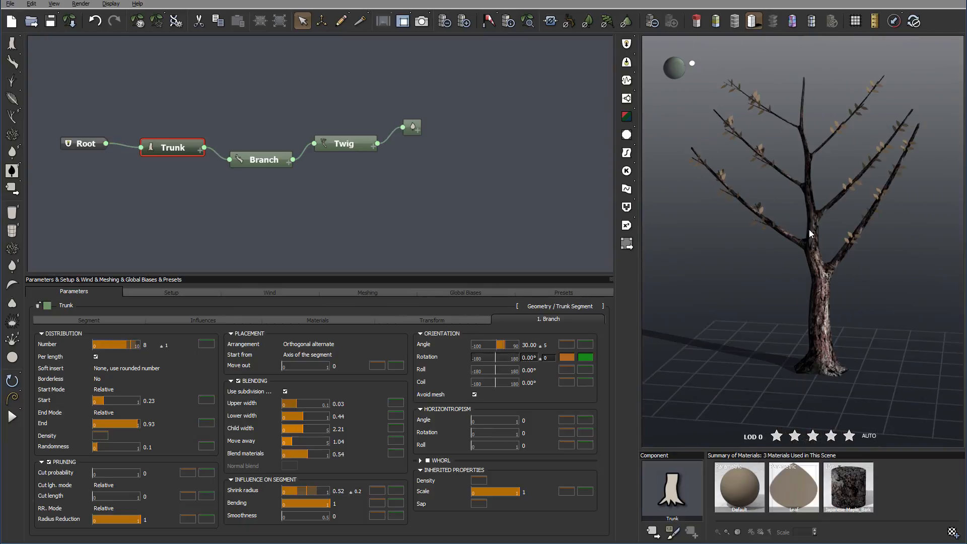
scroll(825, 237, "up", 2)
left_click_drag(301, 490, 332, 492)
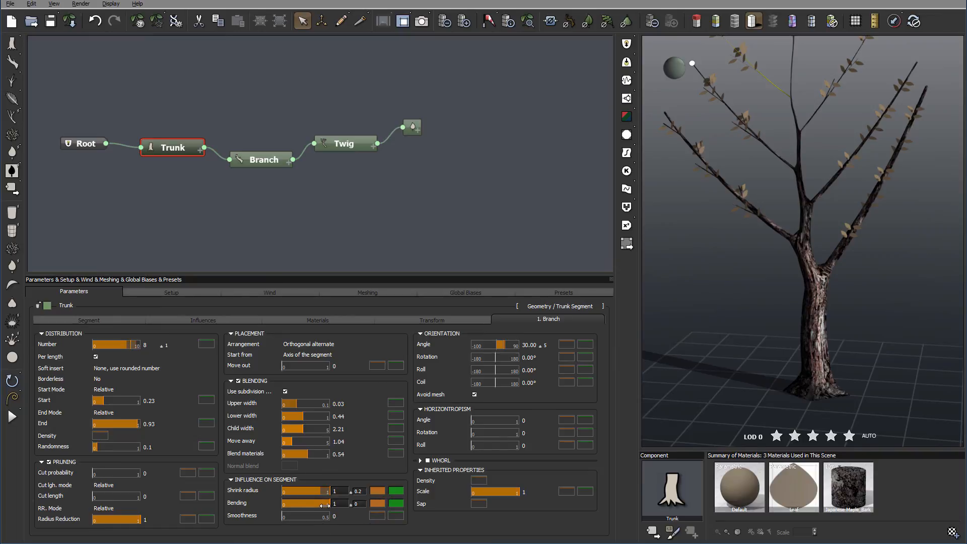
left_click_drag(325, 504, 297, 503)
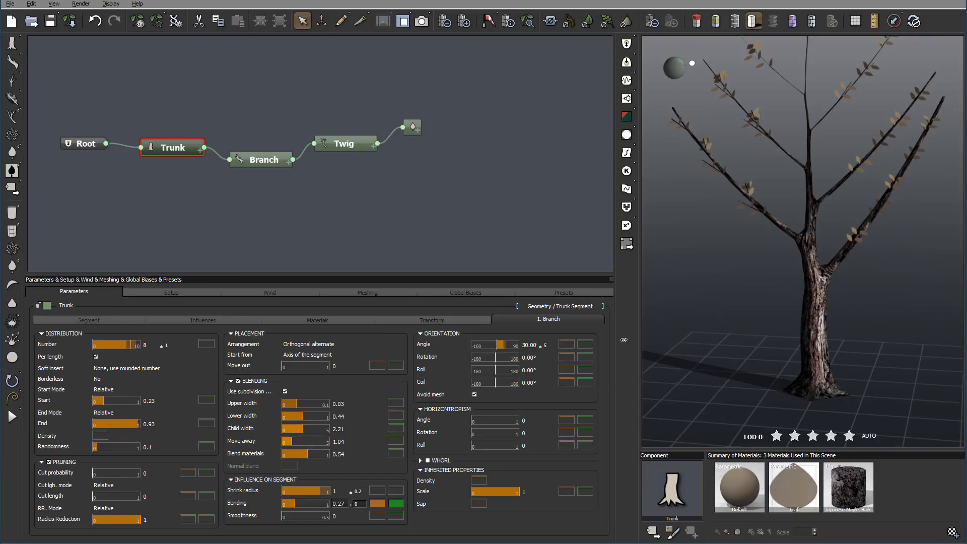
Set the branch orientation angle to 16.15° and the rotation to 0° with a variation of 5
left_click_drag(501, 346, 497, 357)
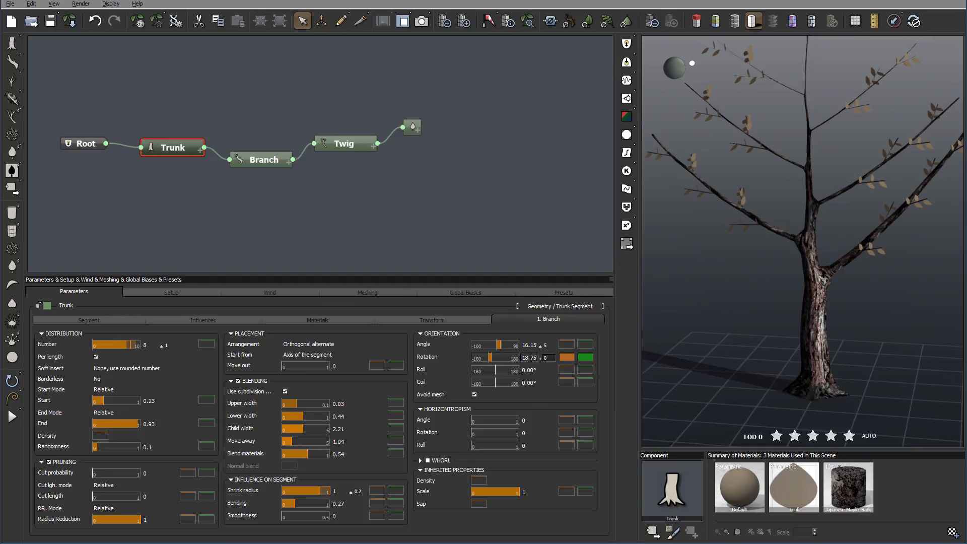
type("0")
key("Tab")
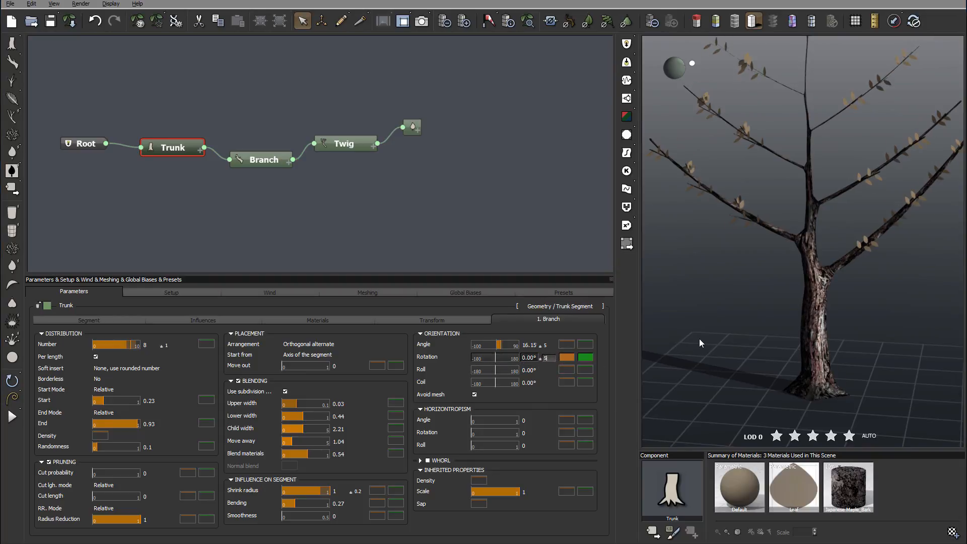
key("Return")
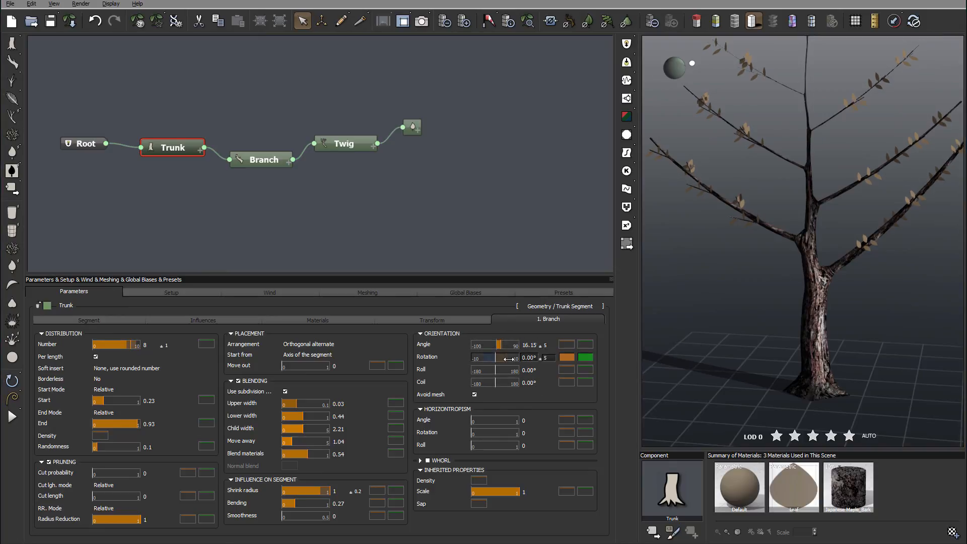
Try a branch roll of 0° with a variation of 15
left_click_drag(497, 369, 548, 371)
type("0")
key("Tab")
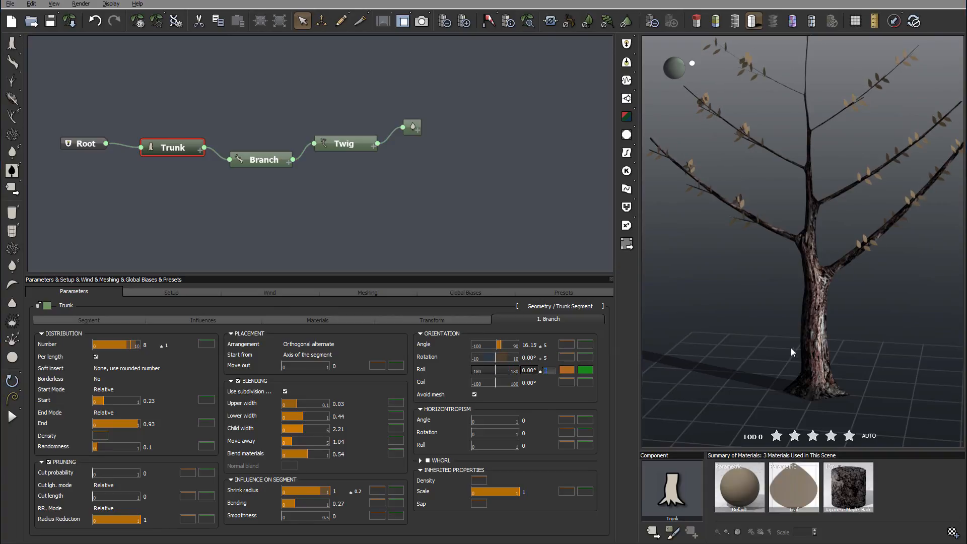
type("15")
key("Return")
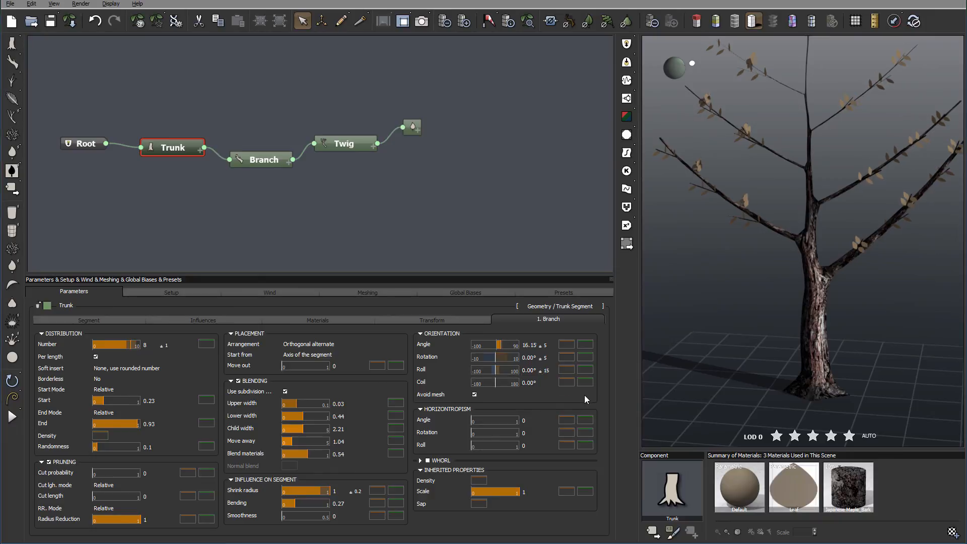
Set the branch roll variation to 35 and check the branch spread around the trunk from other angles
left_click_drag(863, 280, 760, 361)
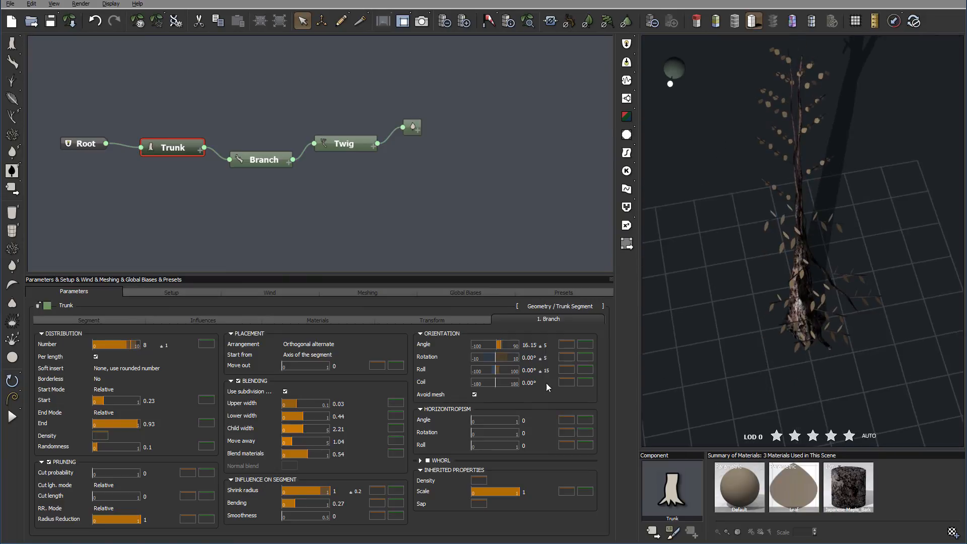
left_click(551, 369)
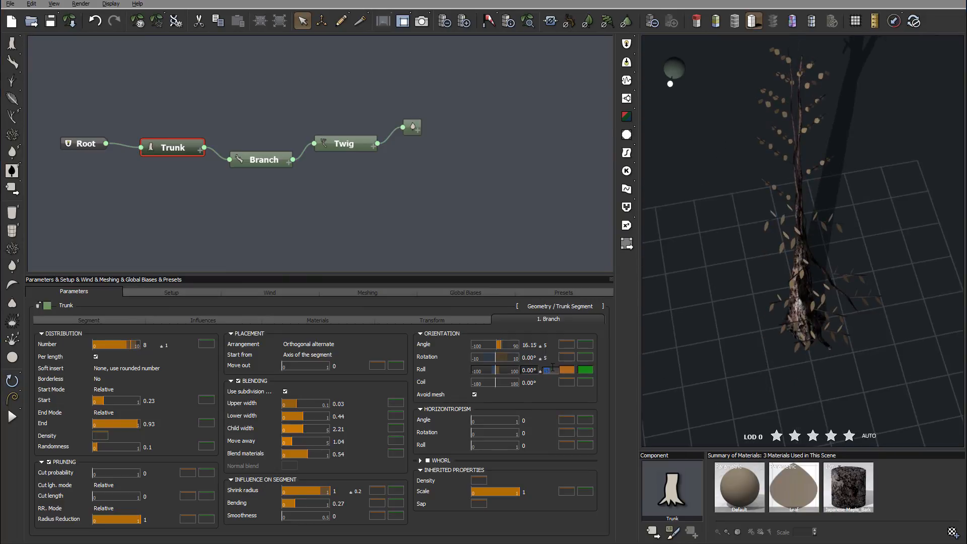
key("Return")
left_click_drag(848, 300, 677, 252)
left_click_drag(826, 300, 683, 316)
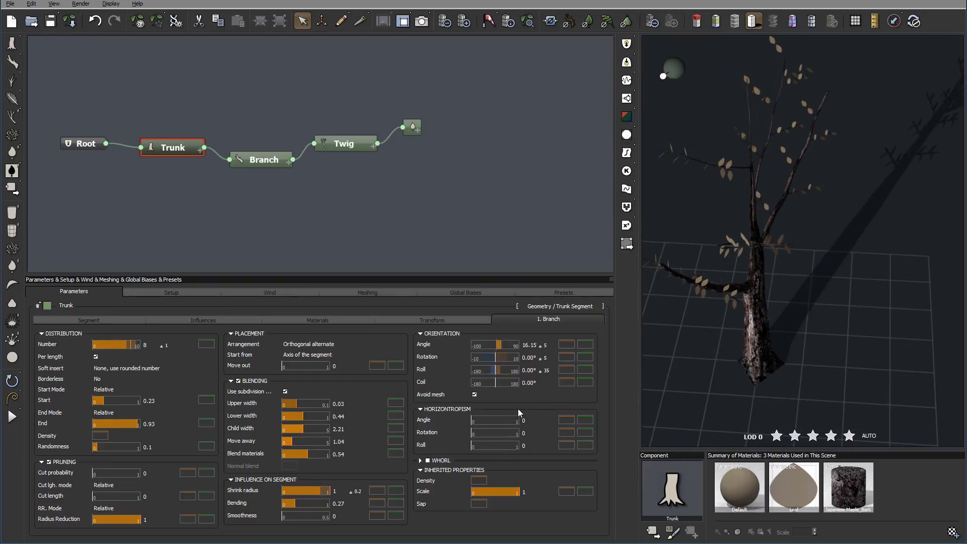
Try a branch coil of 26.25° with a variation of 25, and return the coil to 0°
left_click_drag(499, 385, 528, 385)
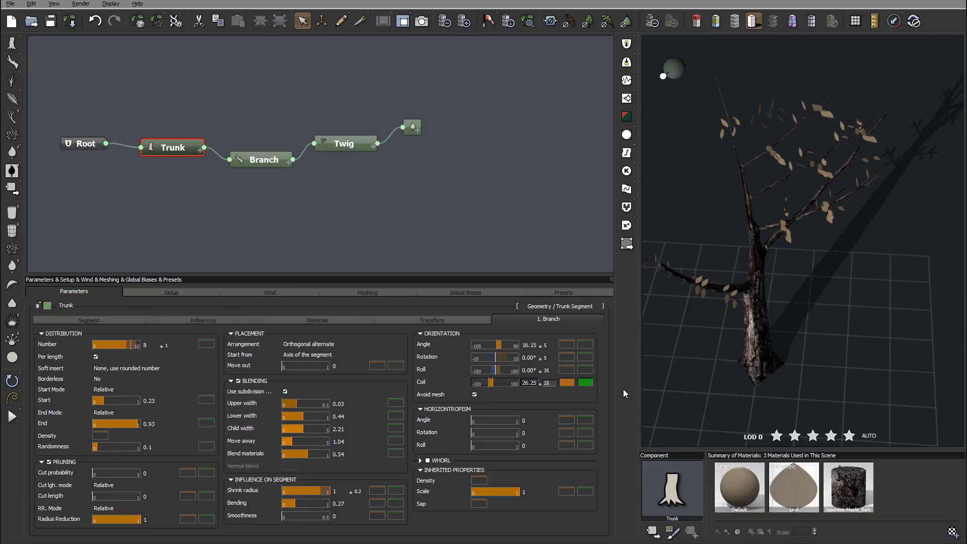
key("Return")
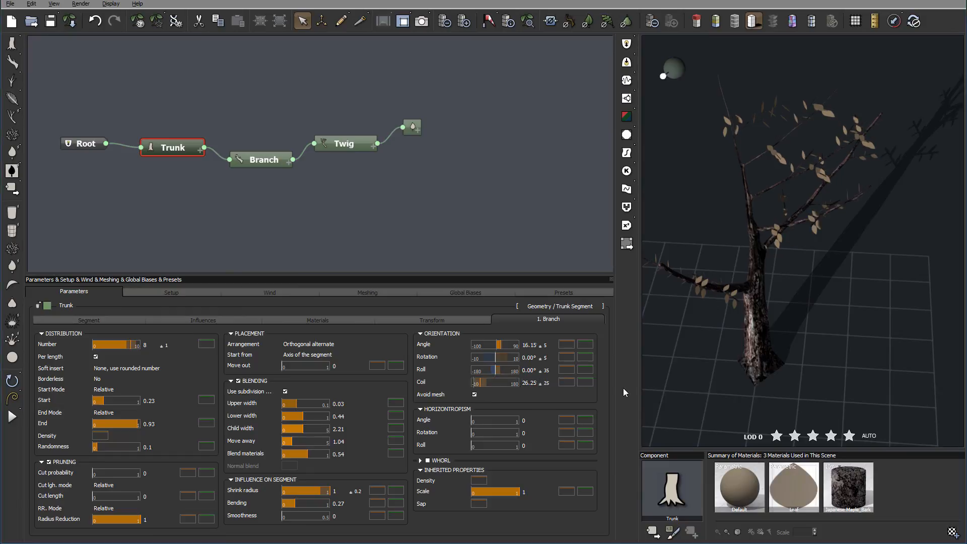
double_click(536, 385)
type("0")
key("Return")
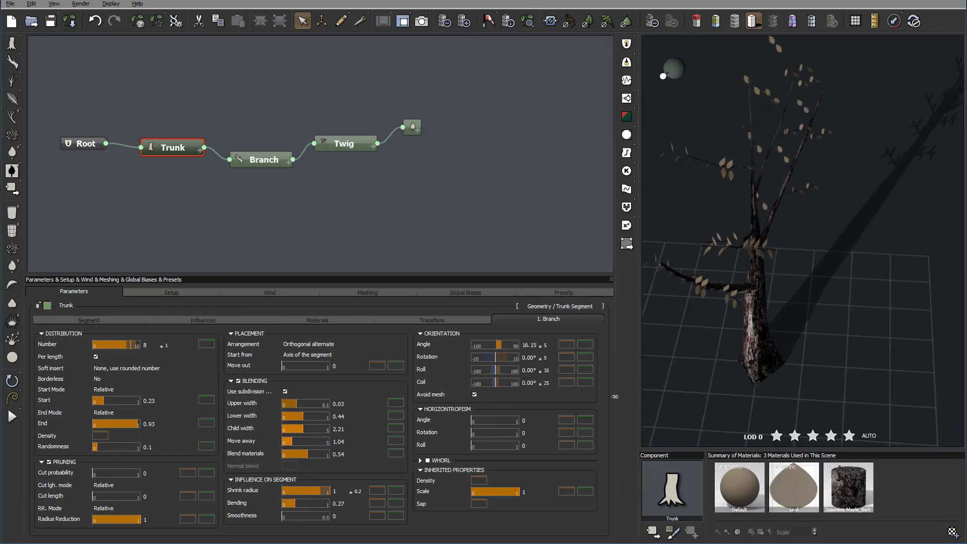
Set the branch coil variation to 50 and check the branch spread from above and from the side
left_click_drag(733, 324, 753, 354)
double_click(551, 383)
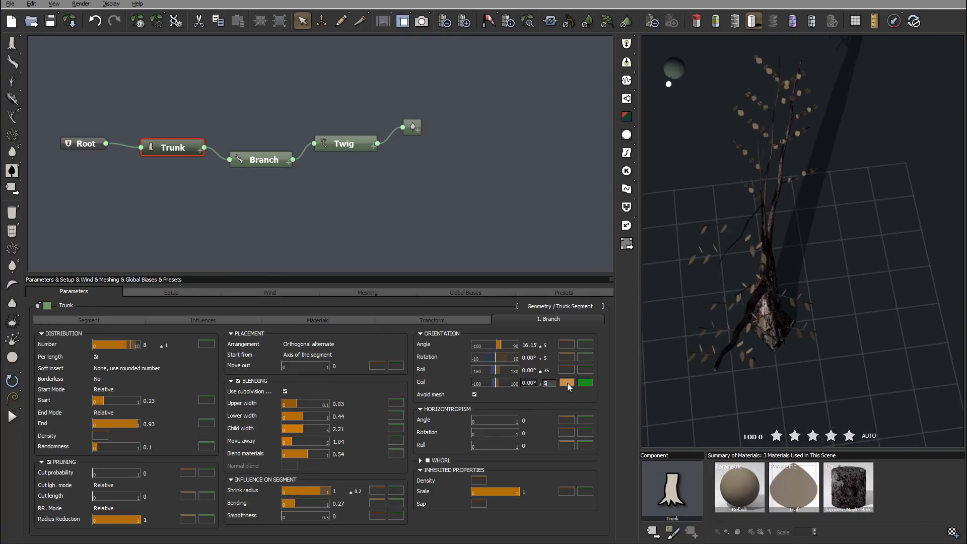
type("50")
key("Return")
left_click_drag(826, 277, 964, 231)
left_click_drag(886, 294, 930, 257)
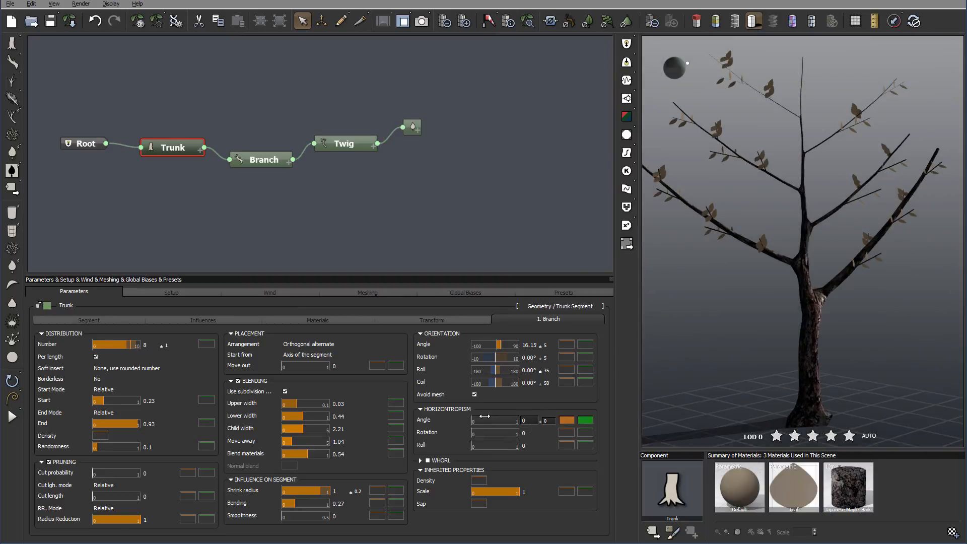
Try branch horizontropism values of 0.33 for angle, 0.48 for rotation and 0.38 for roll
mouse_move(491, 417)
left_mouse_down()
mouse_move(471, 415)
mouse_move(491, 434)
mouse_move(492, 421)
left_mouse_up()
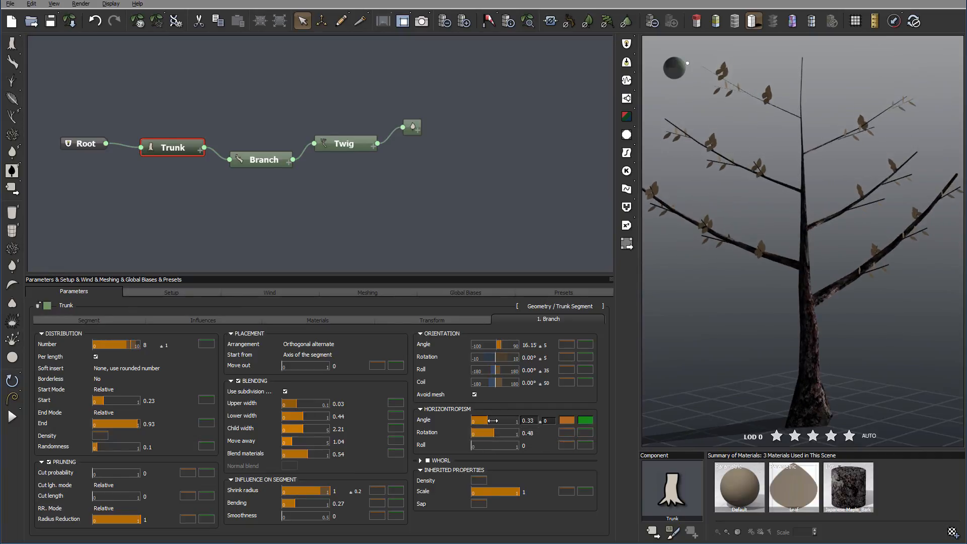
left_click_drag(473, 446, 494, 450)
right_click_drag(881, 282, 911, 262)
right_click_drag(924, 228, 805, 307)
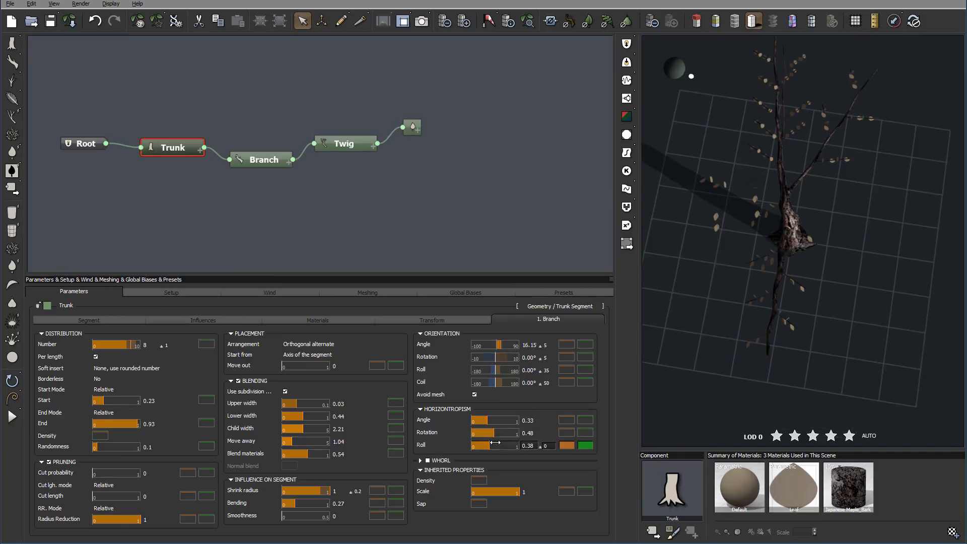
Set the branch horizontropism roll to 0.75 with a variation of 0.5 and check the tree from the side
left_click_drag(496, 444, 510, 445)
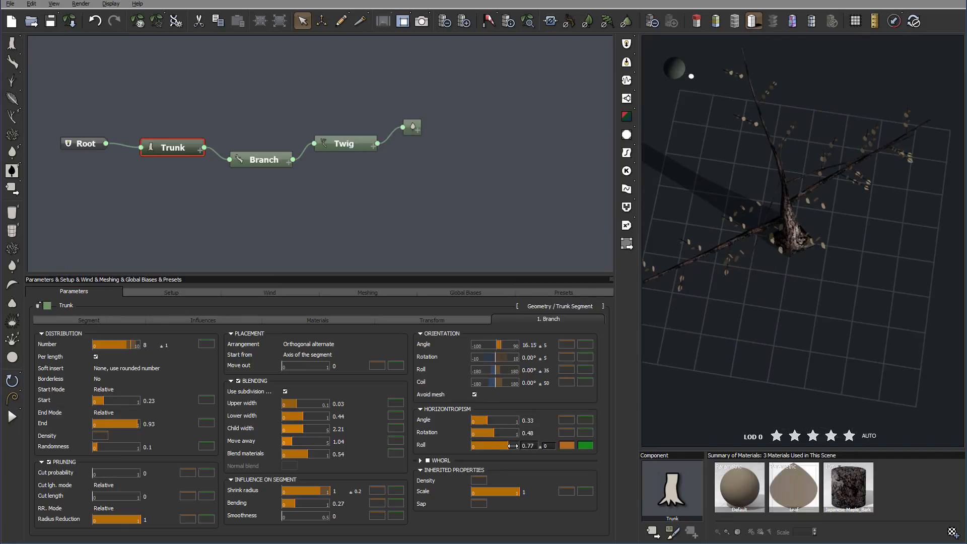
left_click(547, 447)
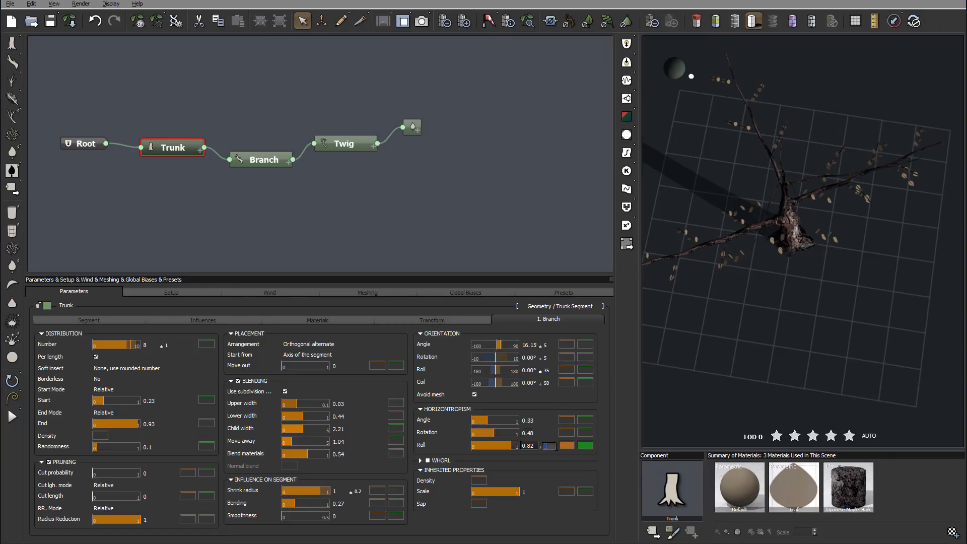
left_click(533, 446)
type("0")
left_click(554, 445)
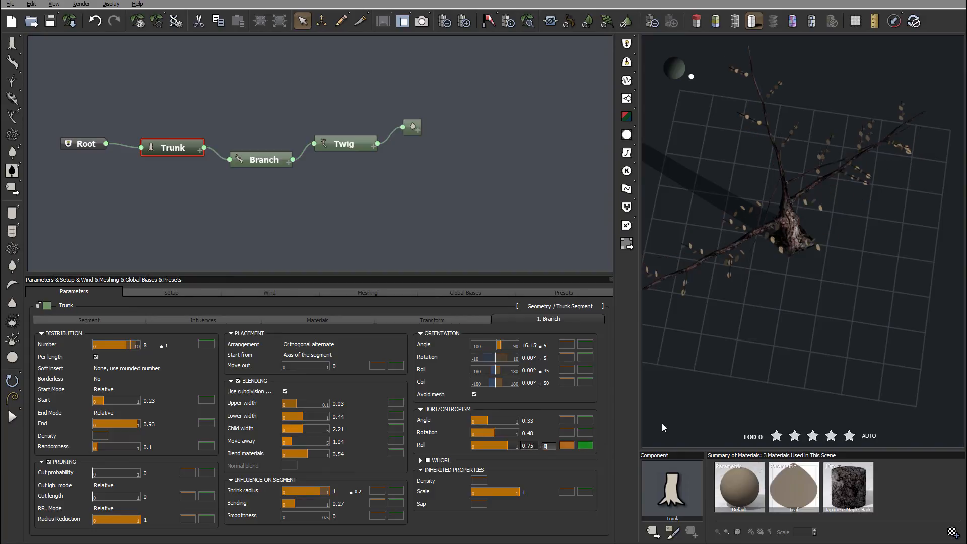
type("0.5")
key("Return")
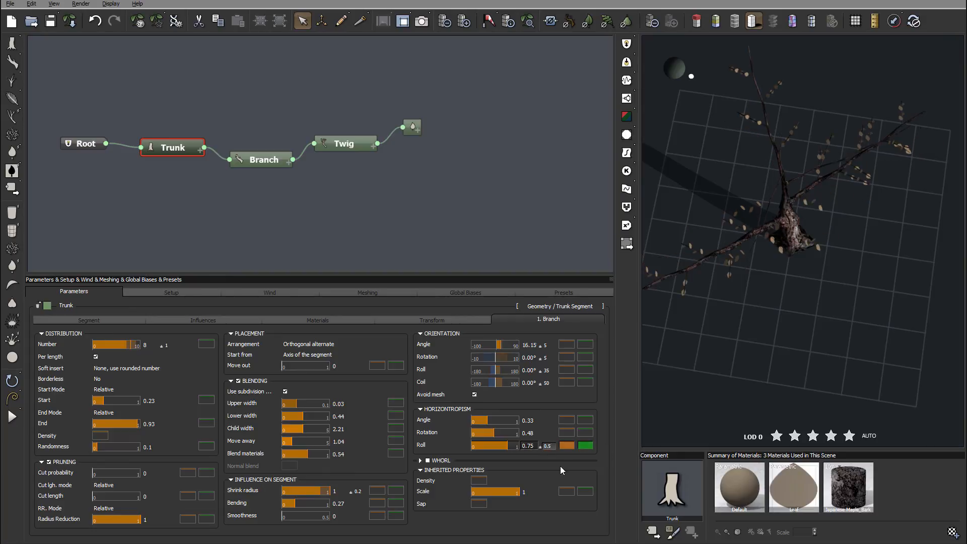
left_click_drag(808, 314, 794, 203)
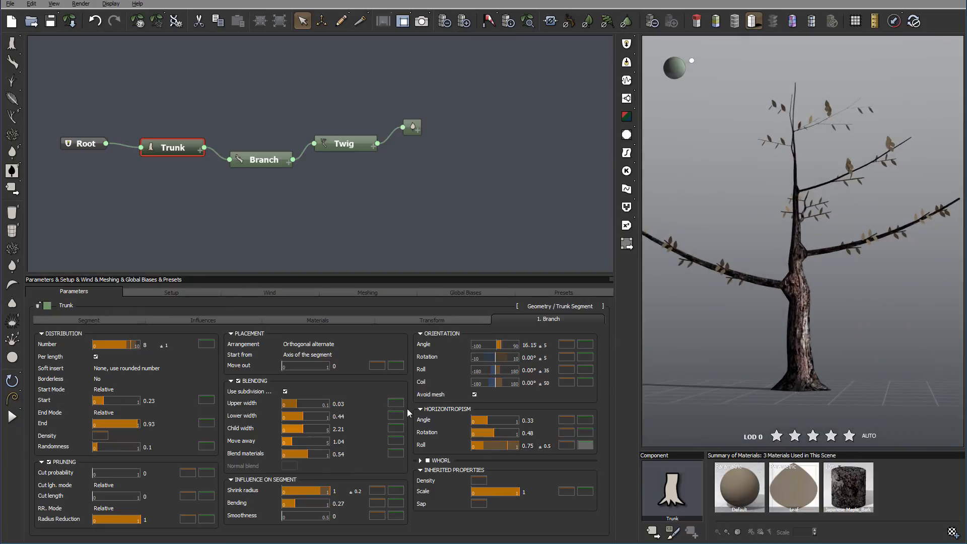
Set the branch horizontropism angle to 0 and rotation to 0.15, and set the branch orientation angle to 57.71°
mouse_move(489, 418)
left_mouse_down()
mouse_move(460, 419)
mouse_move(489, 432)
mouse_move(480, 432)
left_mouse_up()
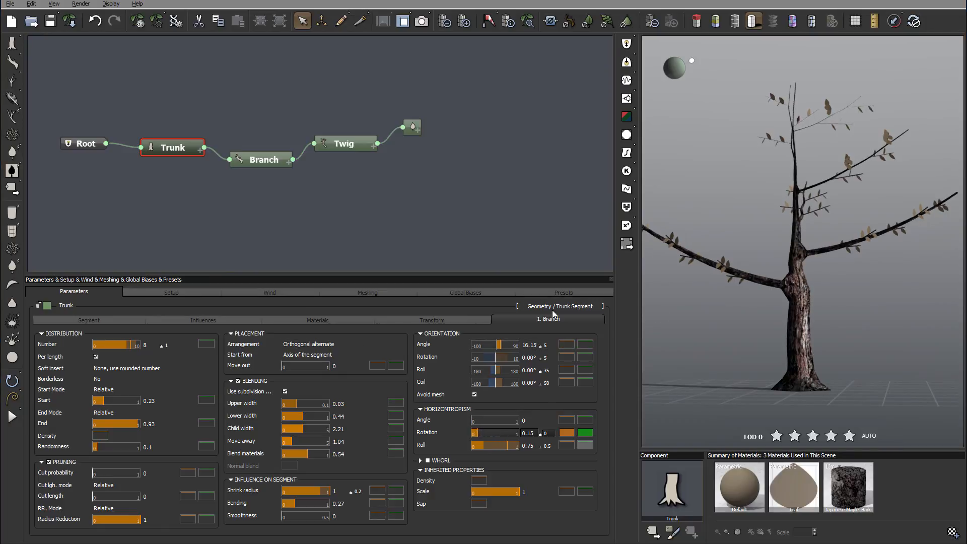
left_click_drag(506, 346, 515, 346)
right_click_drag(838, 257, 724, 239)
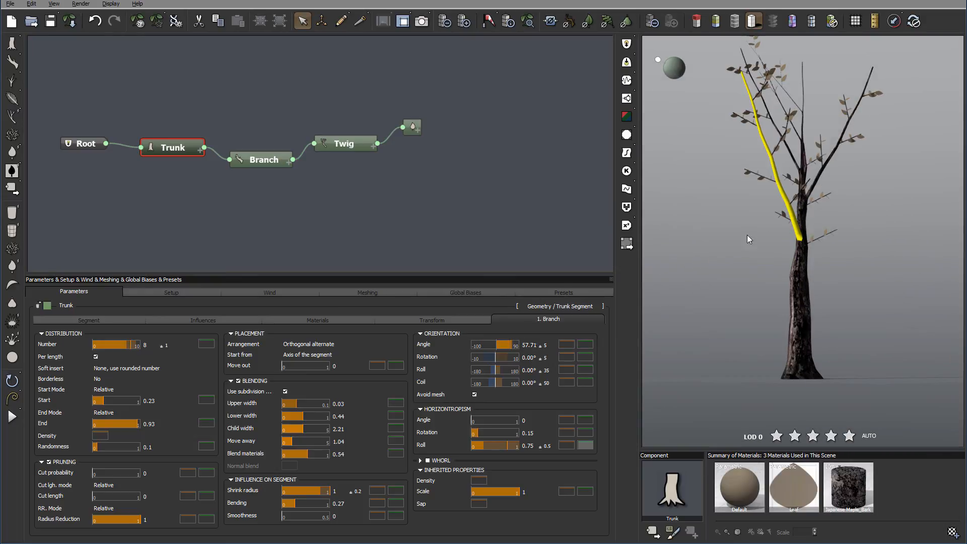
right_click_drag(844, 235, 744, 256)
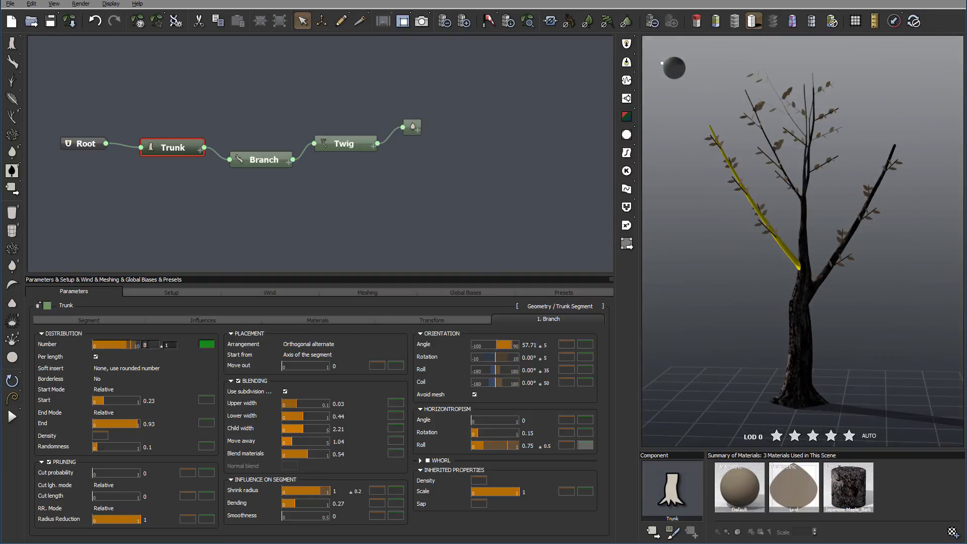
Set the number of branches on the trunk to 16 and inspect the crown from several angles
double_click(150, 344)
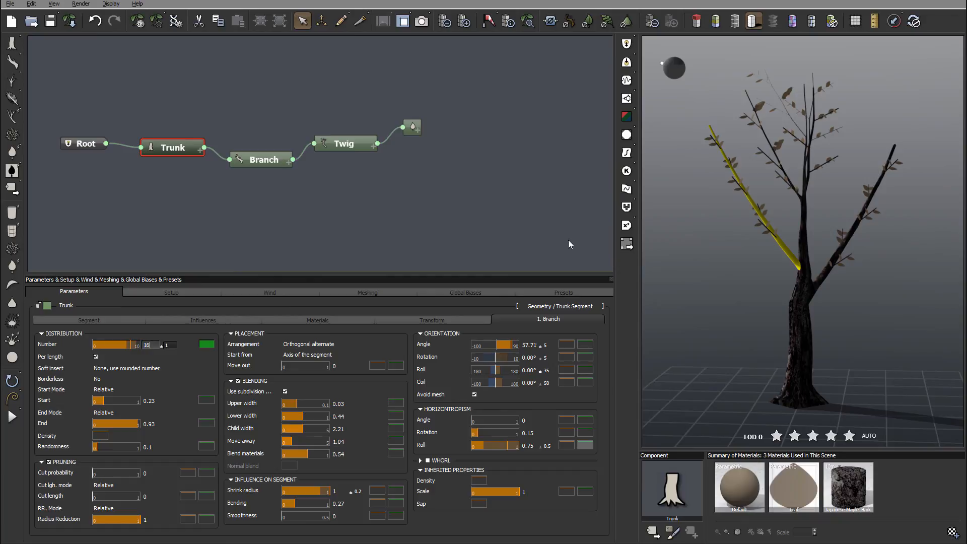
key("Return")
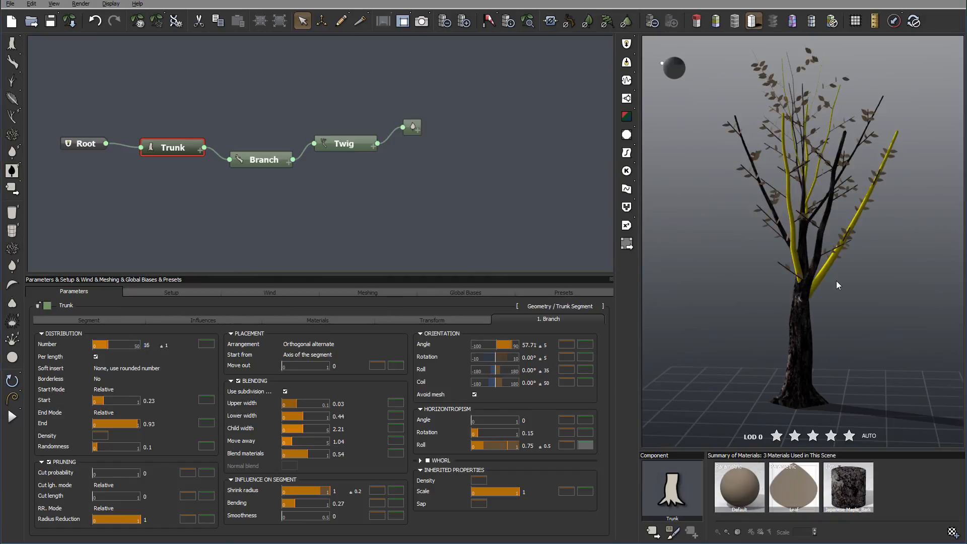
left_click_drag(867, 271, 843, 260)
left_click_drag(746, 266, 853, 242)
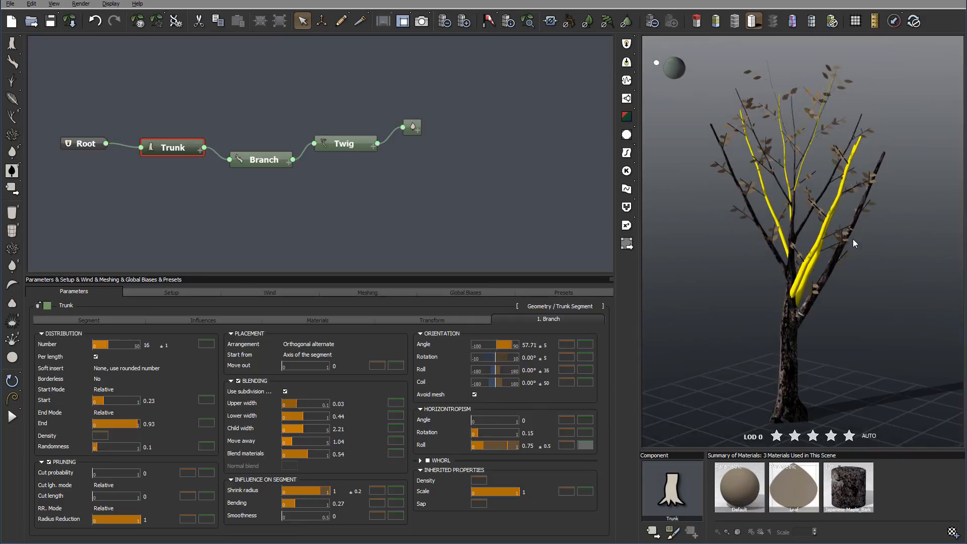
left_click_drag(720, 299, 793, 298)
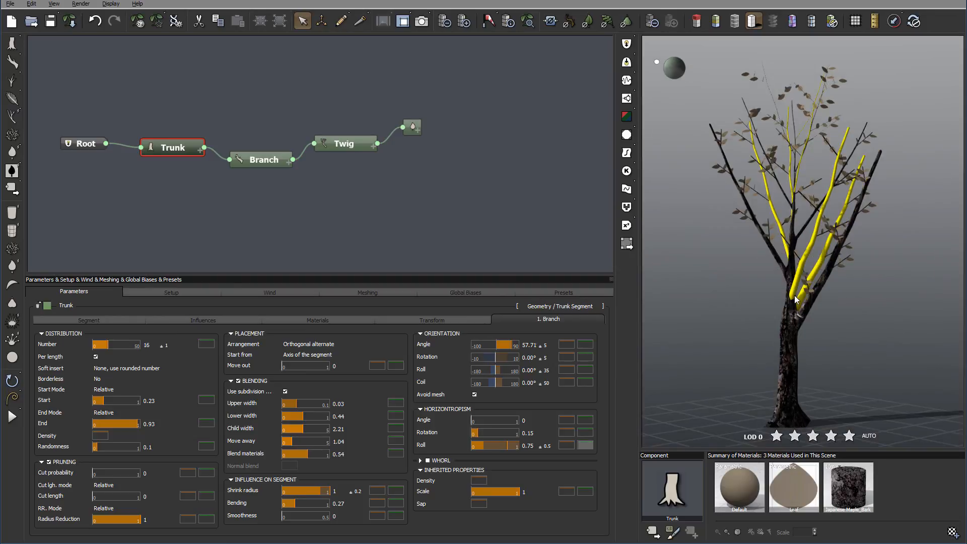